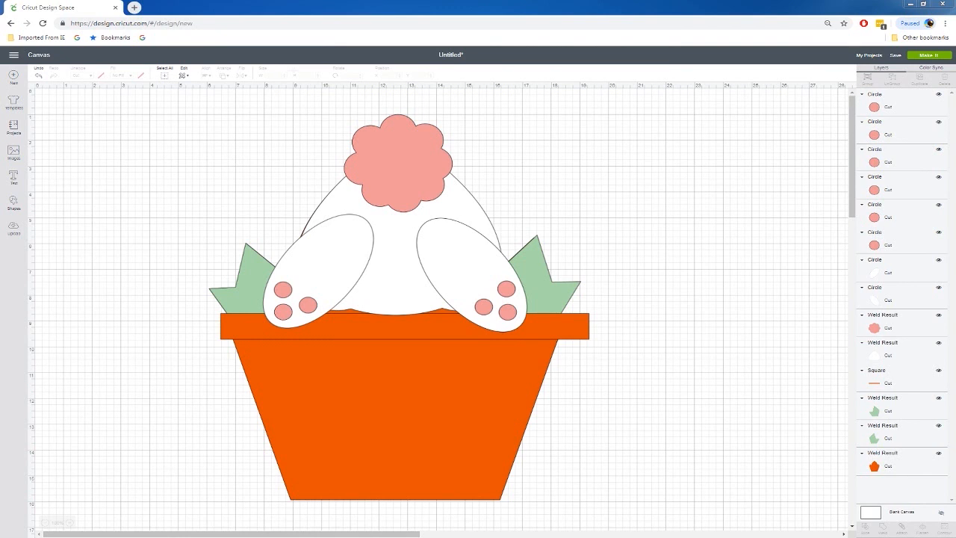
# - Delete all pieces of the existing bunny-in-pot design to clear the canvas
pyautogui.moveTo(129, 111); pyautogui.dragTo(713, 529)
pyautogui.press('Delete')
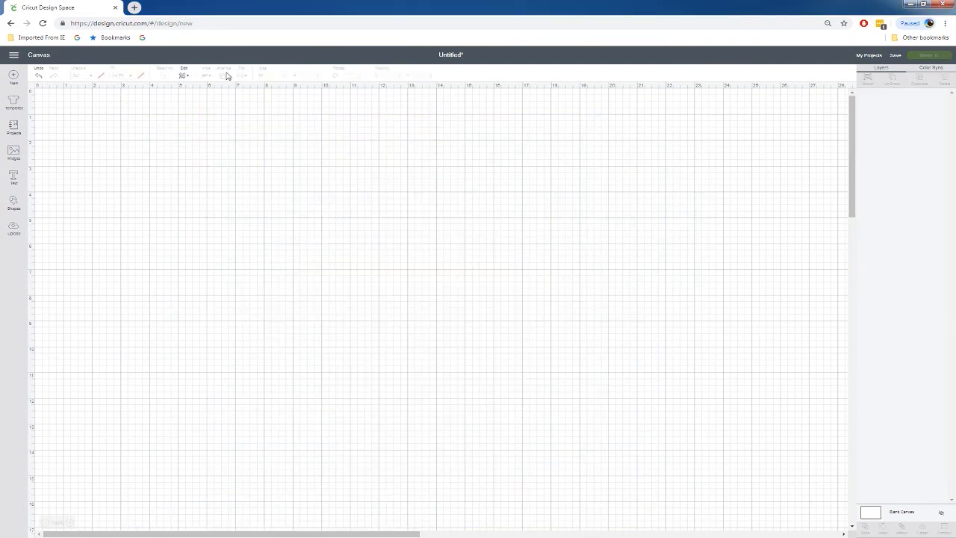
# - Add a pentagon, enlarge it to about 9.09 by 8.65 inches, and place it point-up near the middle of the canvas
pyautogui.click(14, 202)
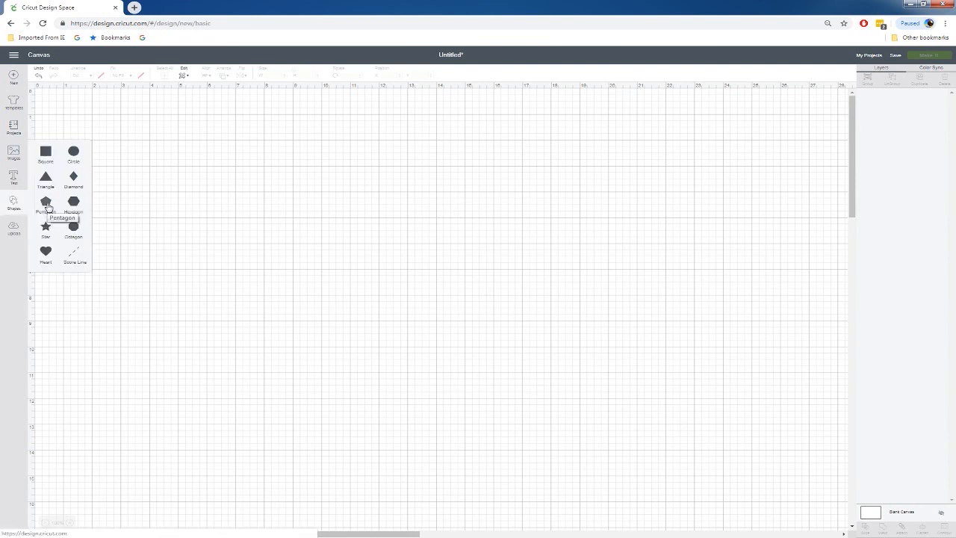
pyautogui.click(46, 207)
pyautogui.moveTo(134, 187); pyautogui.dragTo(403, 456)
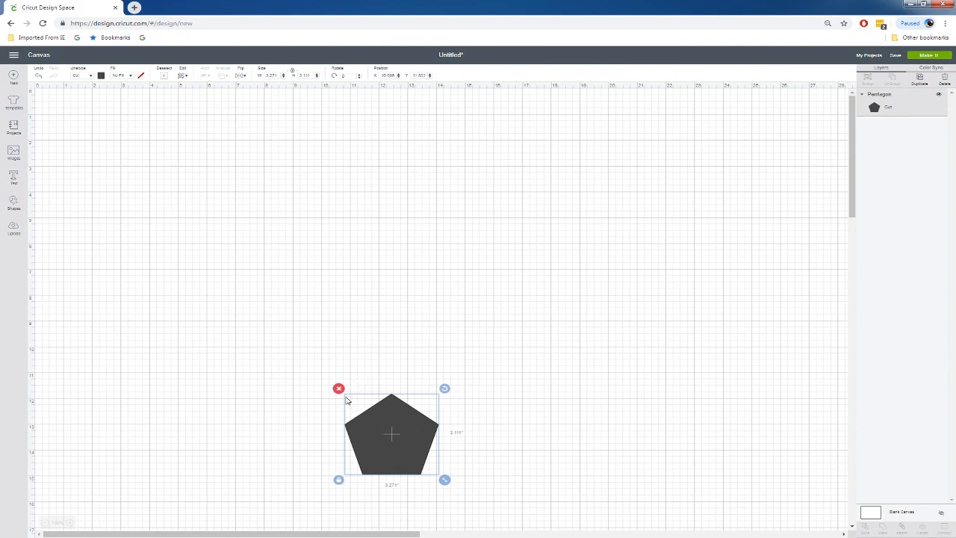
pyautogui.moveTo(419, 456); pyautogui.dragTo(397, 350)
pyautogui.moveTo(316, 319); pyautogui.dragTo(307, 283)
pyautogui.moveTo(401, 346); pyautogui.dragTo(478, 405)
pyautogui.moveTo(399, 373); pyautogui.dragTo(447, 369)
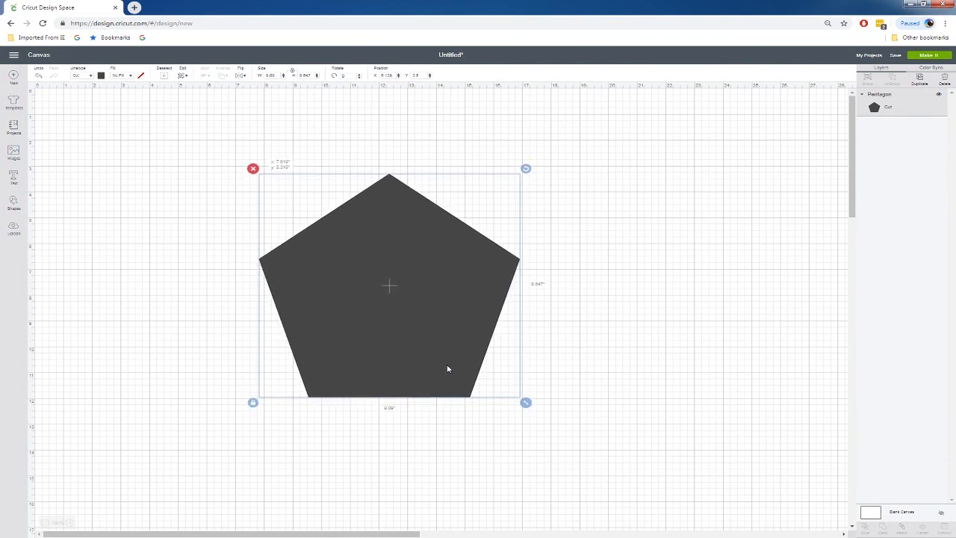
pyautogui.moveTo(447, 370); pyautogui.dragTo(451, 418)
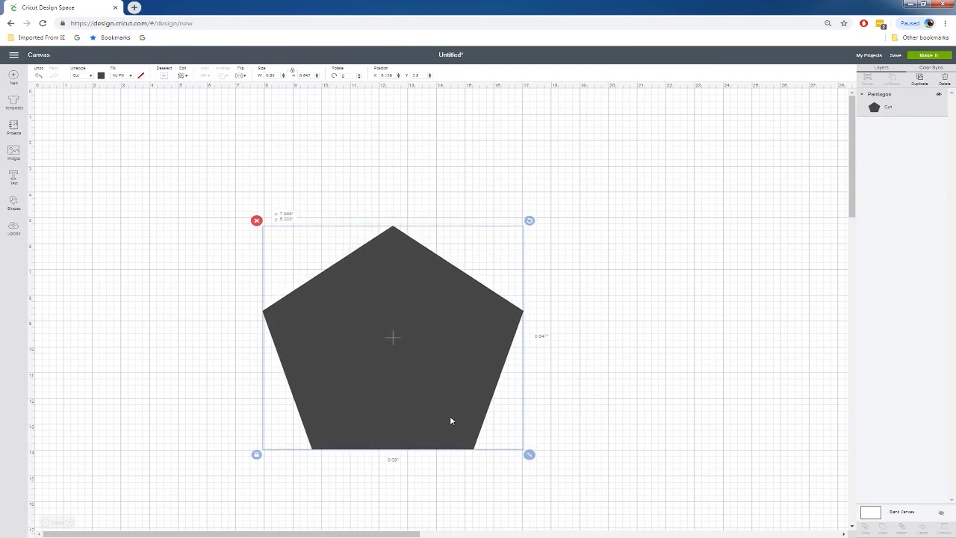
# - Add a heart, rotate it upside down, and enlarge it beside the pentagon's upper-left side
pyautogui.click(15, 203)
pyautogui.click(46, 254)
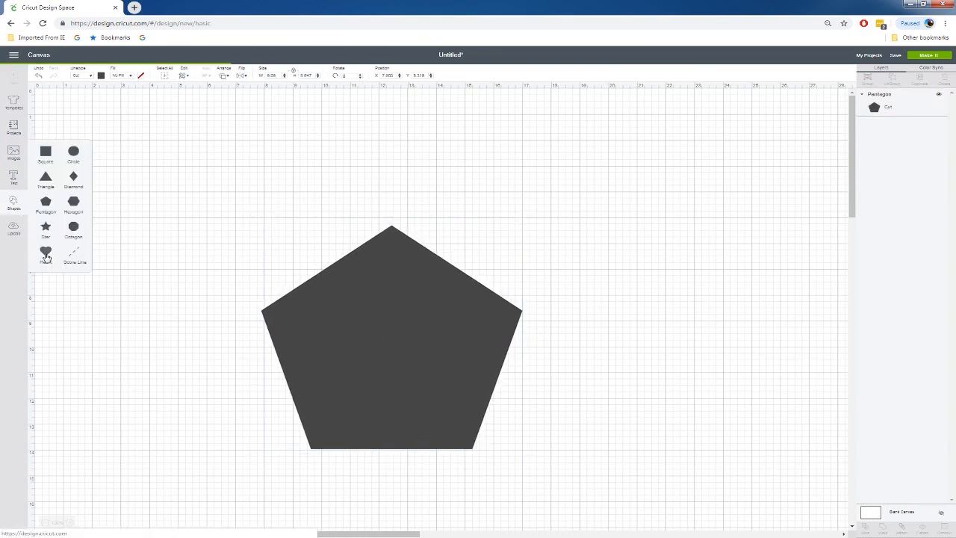
pyautogui.moveTo(192, 135); pyautogui.dragTo(98, 221)
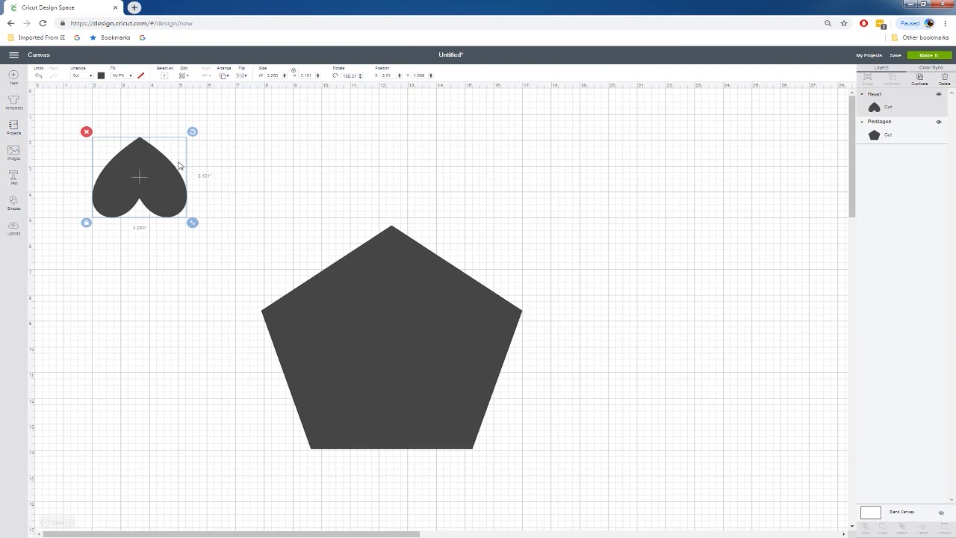
pyautogui.moveTo(194, 224); pyautogui.dragTo(259, 320)
# - Recolor the pentagon orange
pyautogui.click(353, 320)
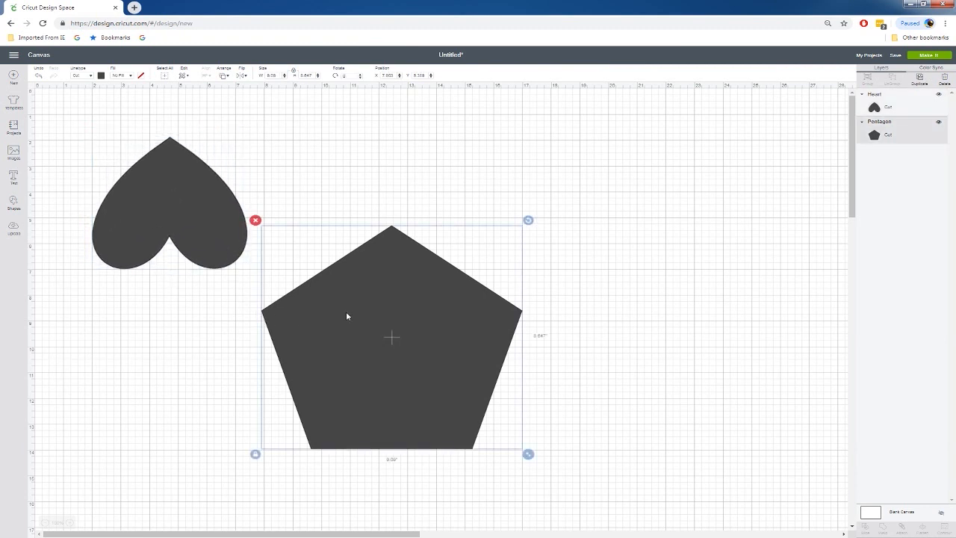
pyautogui.click(101, 75)
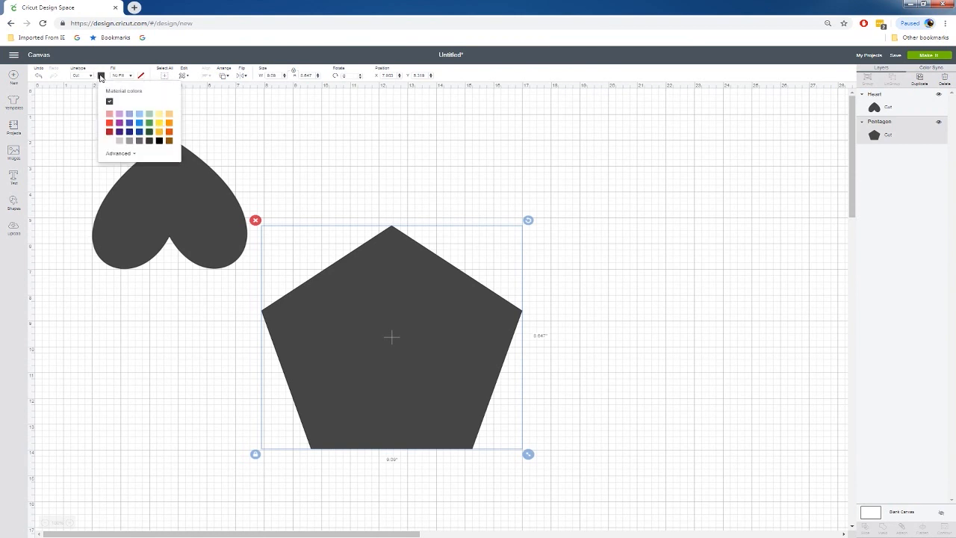
pyautogui.click(169, 132)
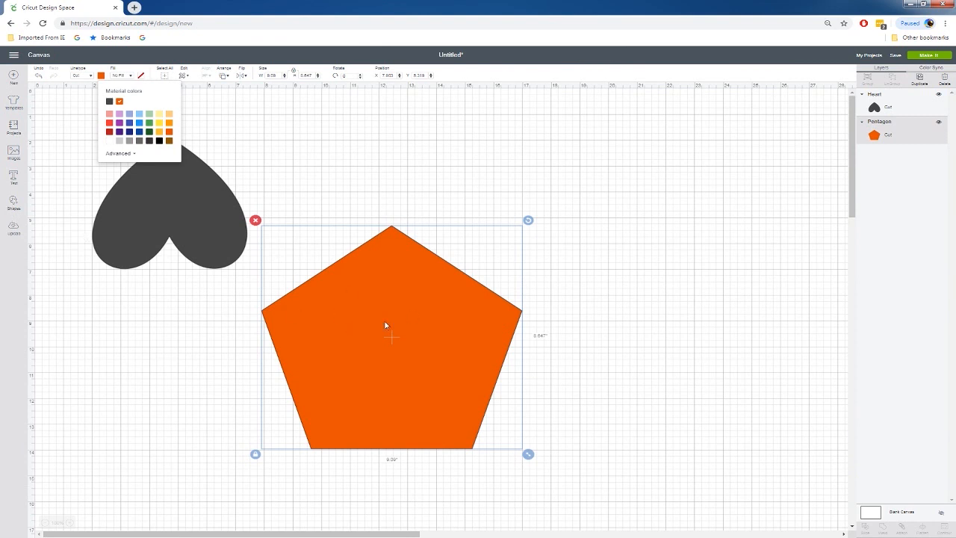
# - Add a square, stretch it into a bar about 11.08 by 0.82 inches, and lay it across the pentagon's widest part
pyautogui.click(13, 207)
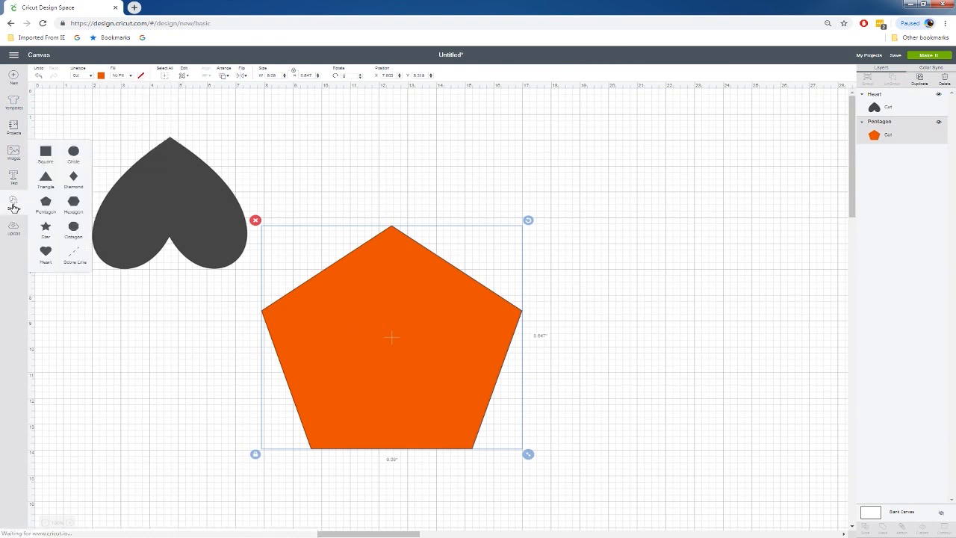
pyautogui.click(46, 153)
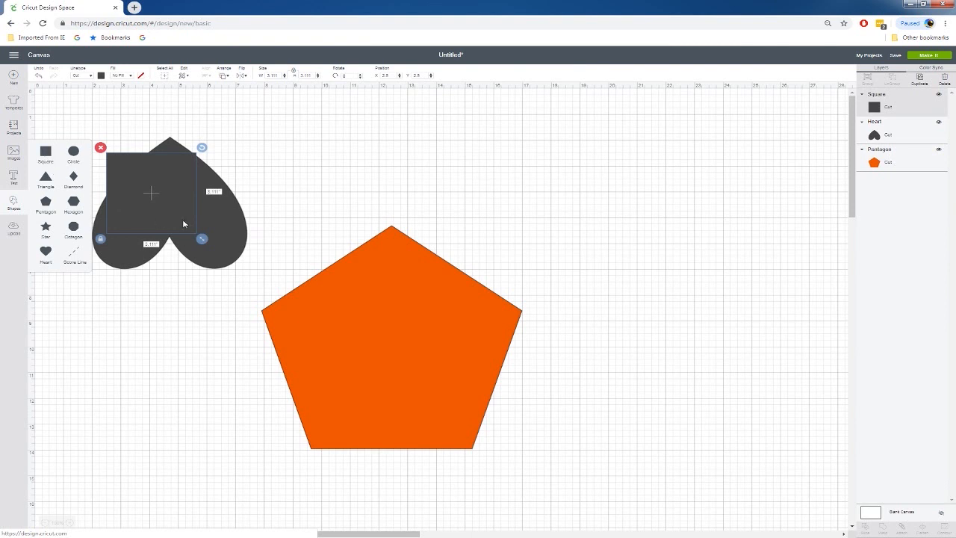
pyautogui.moveTo(202, 239); pyautogui.dragTo(499, 173)
pyautogui.moveTo(301, 159); pyautogui.dragTo(460, 317)
pyautogui.moveTo(620, 326); pyautogui.dragTo(536, 323)
# - Center the bar and the pentagon horizontally on each other
pyautogui.moveTo(540, 230); pyautogui.dragTo(390, 467)
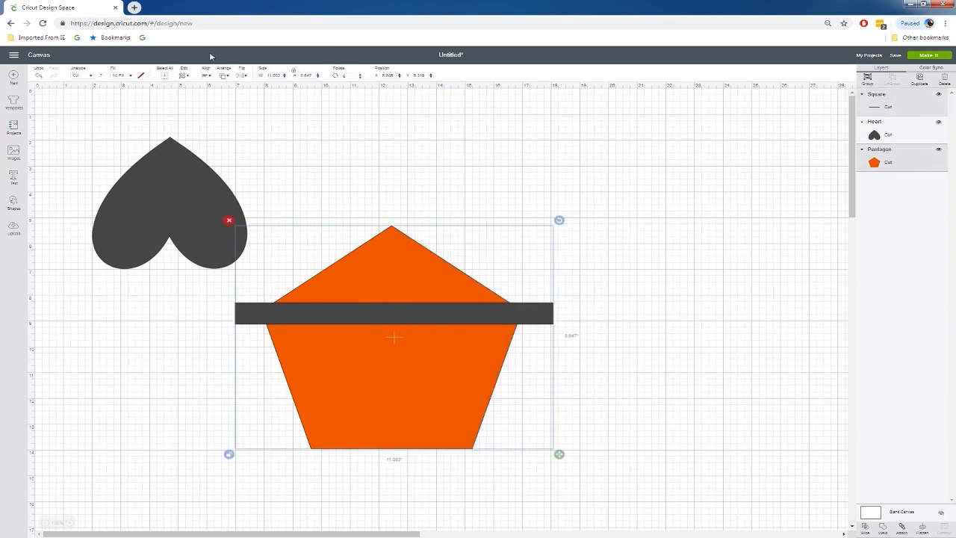
pyautogui.click(206, 78)
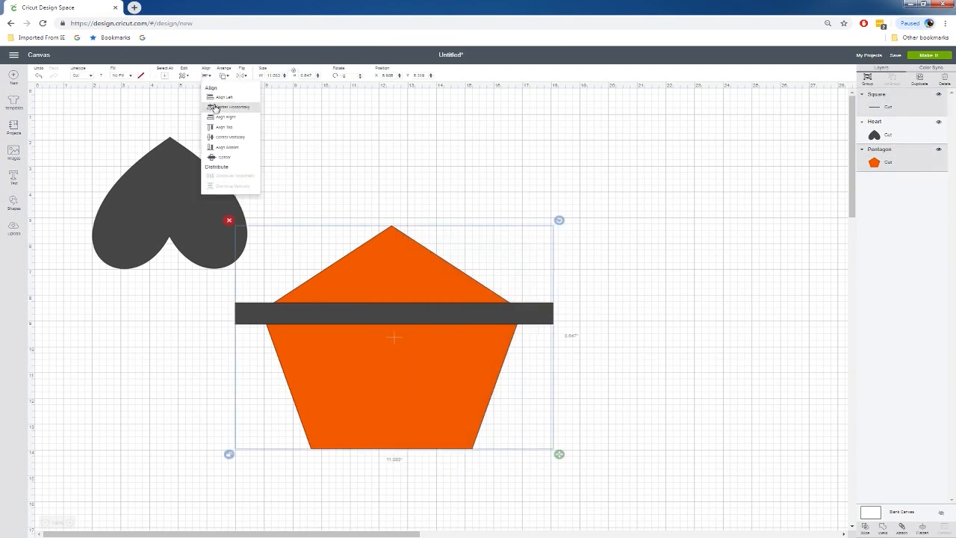
pyautogui.click(215, 107)
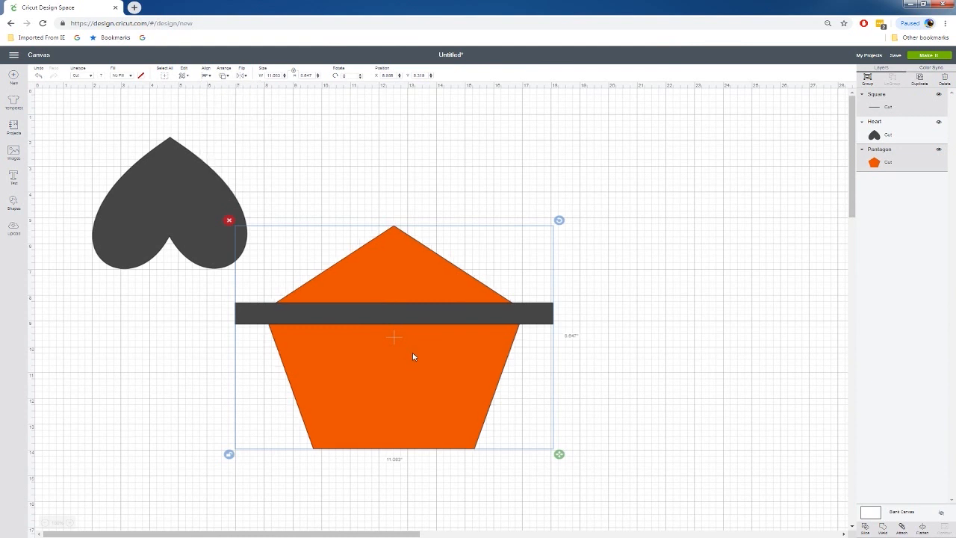
# - Shrink the bar to about 10.4 by 0.75 inches and reposition it across the pentagon
pyautogui.click(635, 338)
pyautogui.click(546, 327)
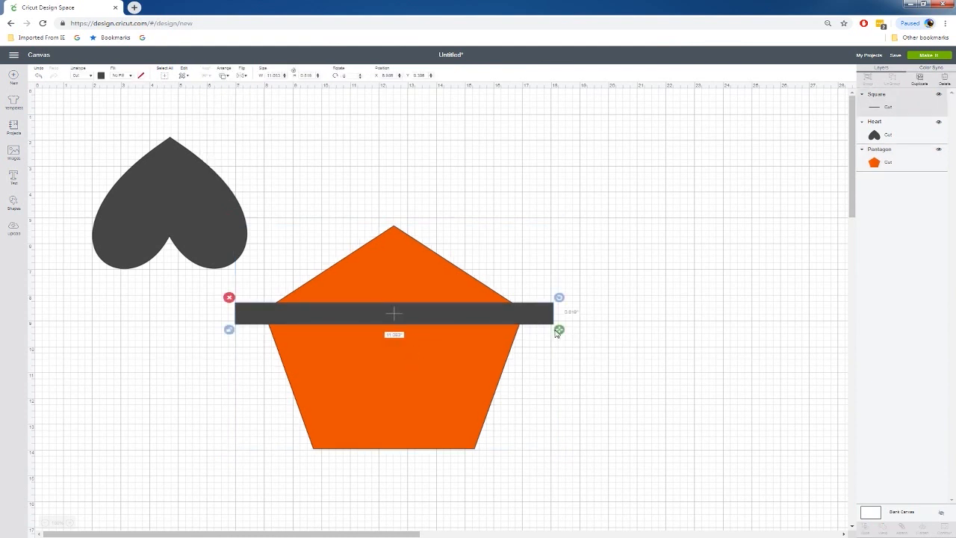
pyautogui.moveTo(558, 331); pyautogui.dragTo(539, 328)
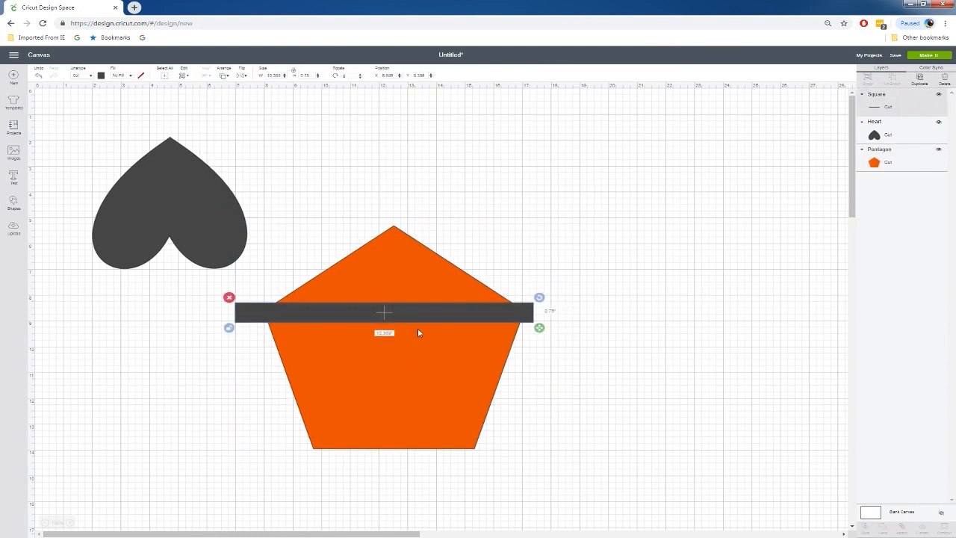
pyautogui.moveTo(423, 313); pyautogui.dragTo(436, 314)
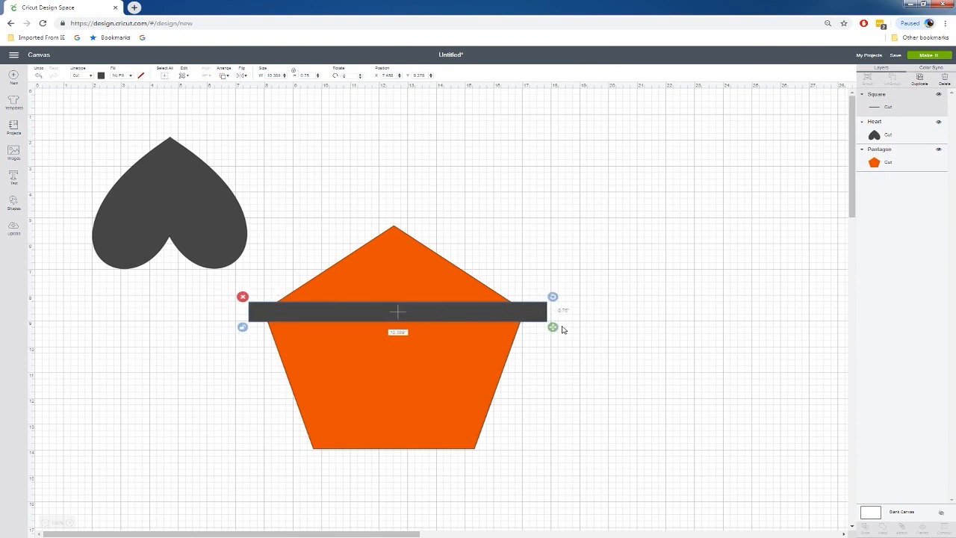
# - Nudge the pentagon under the shortened bar and center the two shapes horizontally
pyautogui.moveTo(514, 297); pyautogui.dragTo(464, 284)
pyautogui.moveTo(580, 190); pyautogui.dragTo(363, 448)
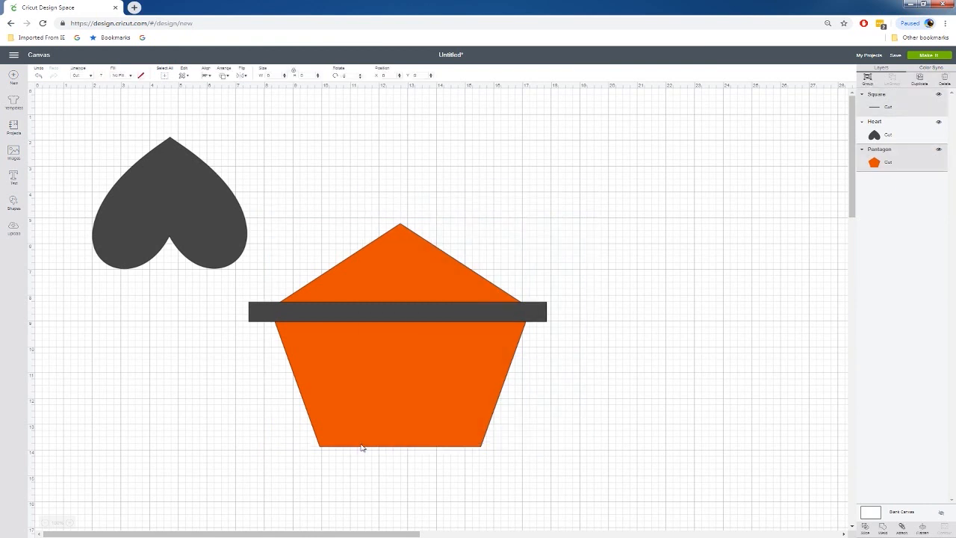
pyautogui.click(207, 74)
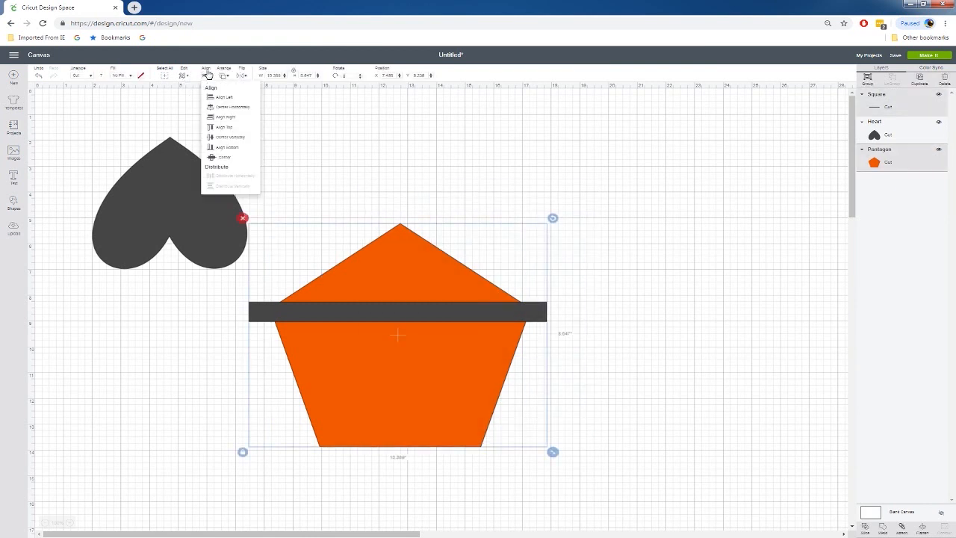
pyautogui.click(228, 111)
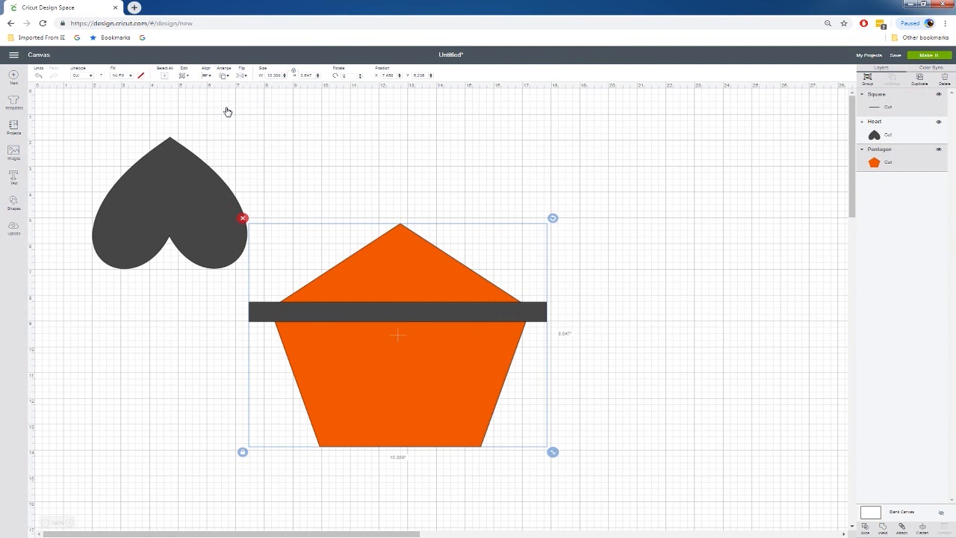
# - Recolor the bar the same orange as the pentagon to form the pot's rim
pyautogui.click(705, 336)
pyautogui.click(502, 310)
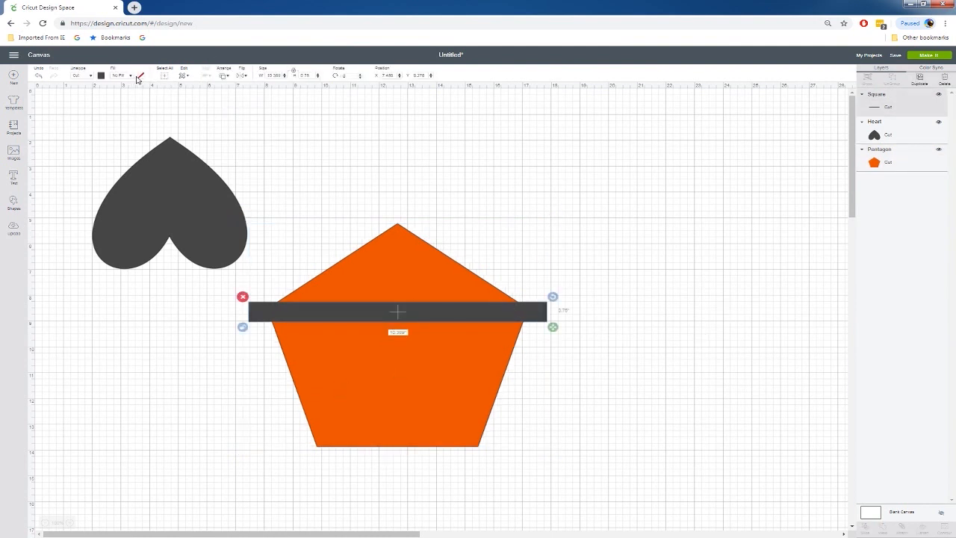
pyautogui.click(101, 76)
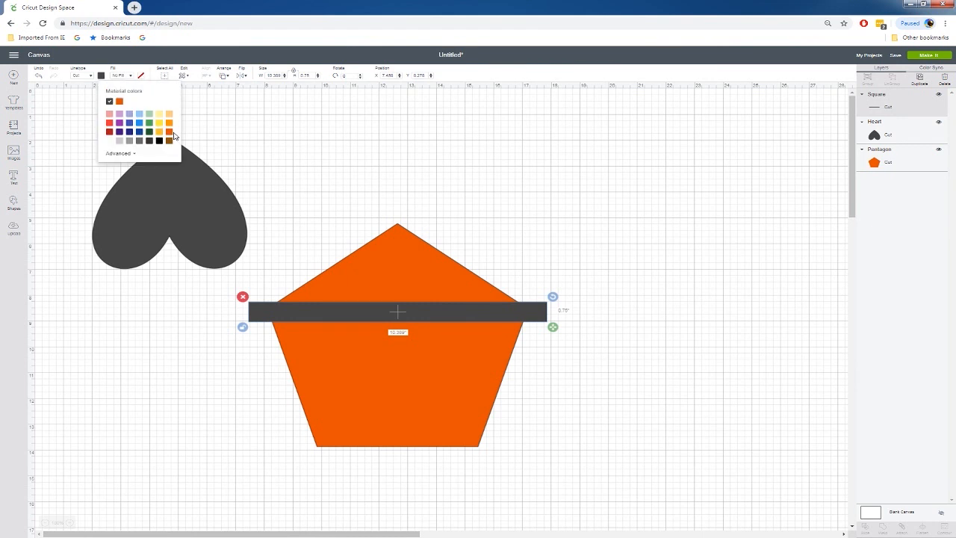
pyautogui.click(169, 133)
# - Move the orange pot shapes aside to the right and enlarge the upside-down heart to about 7.88 by 7.44 inches
pyautogui.click(546, 257)
pyautogui.moveTo(533, 241); pyautogui.dragTo(650, 319)
pyautogui.moveTo(228, 266); pyautogui.dragTo(407, 409)
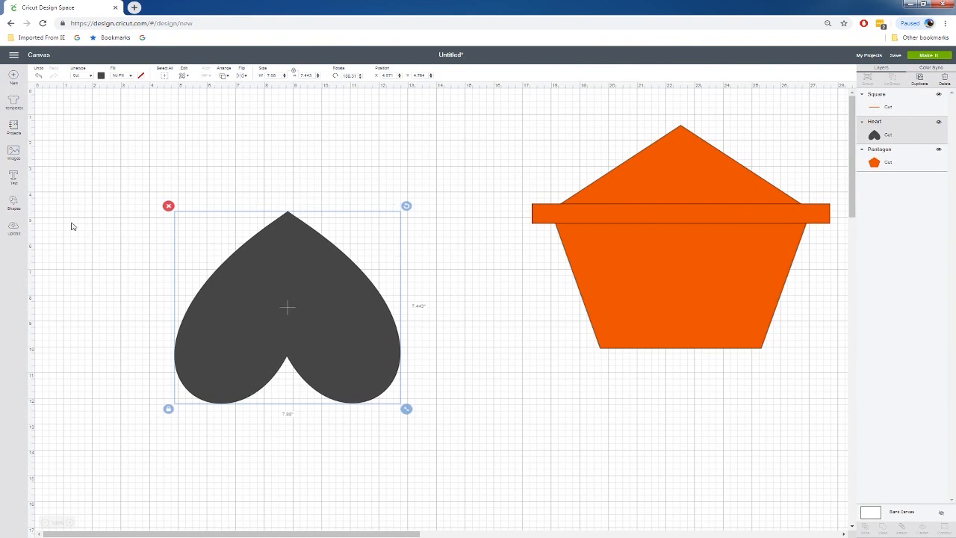
# - Add a circle, flatten it into an ellipse about 4.7 by 3.2 inches, and place it over the heart's lower notch
pyautogui.click(15, 203)
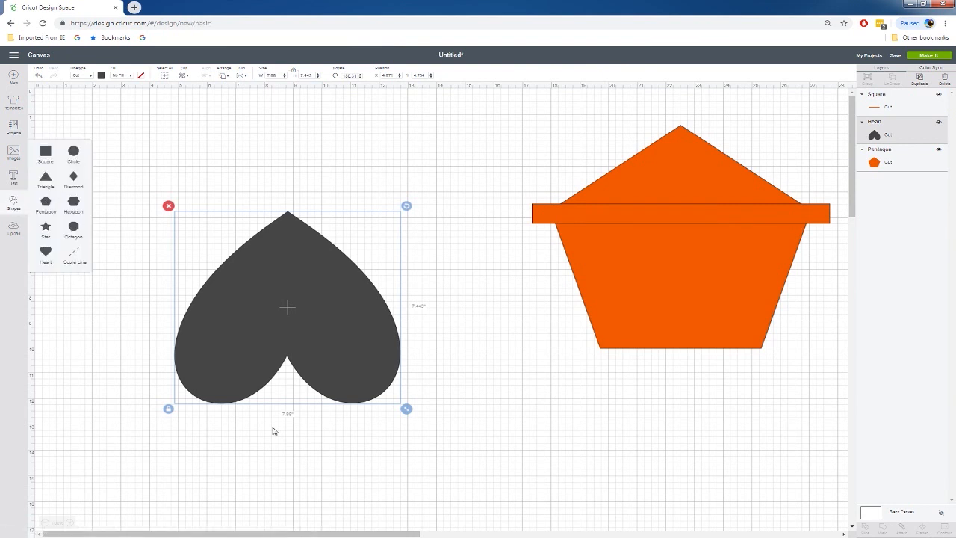
pyautogui.click(82, 154)
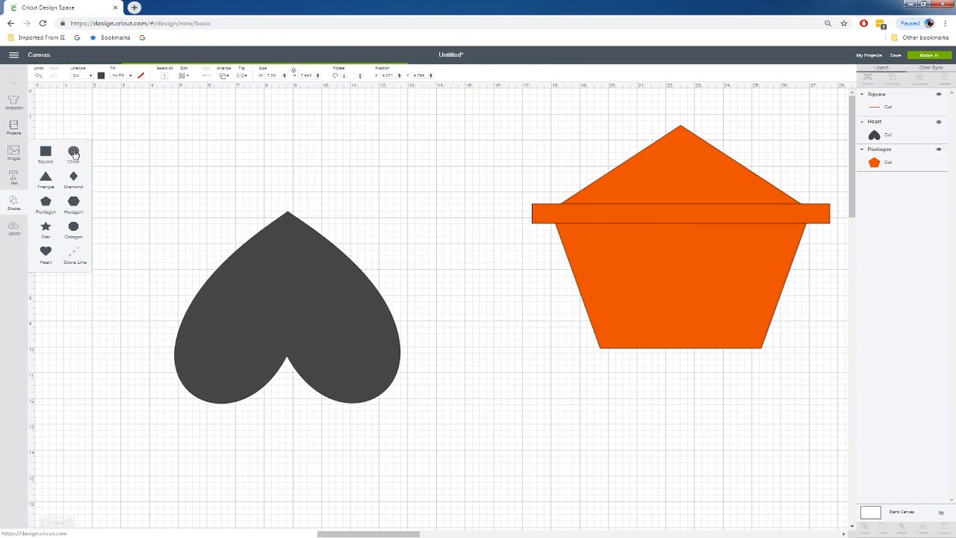
pyautogui.moveTo(140, 188); pyautogui.dragTo(262, 380)
pyautogui.moveTo(318, 403); pyautogui.dragTo(361, 404)
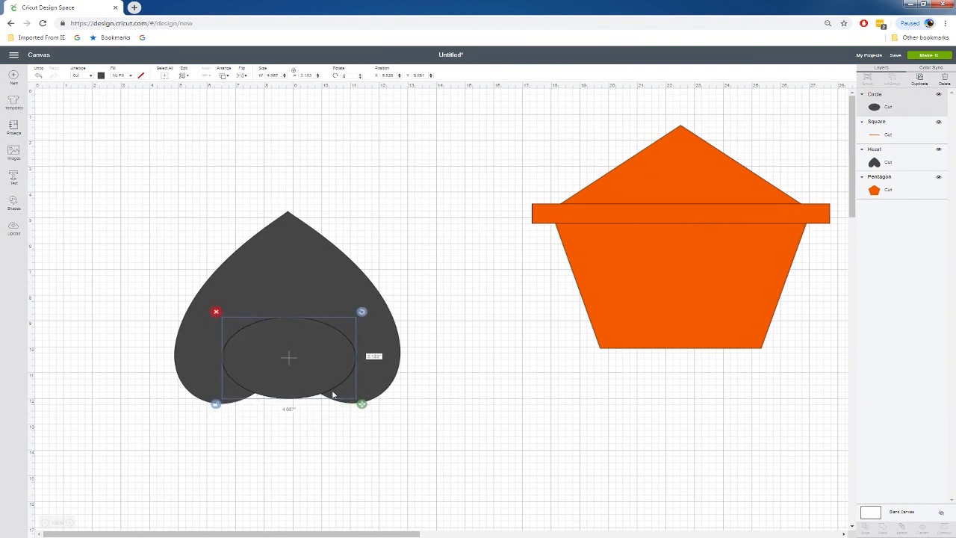
pyautogui.moveTo(278, 386); pyautogui.dragTo(276, 387)
# - Center the ellipse and the heart horizontally, and weld them into one body shape
pyautogui.moveTo(154, 210); pyautogui.dragTo(390, 426)
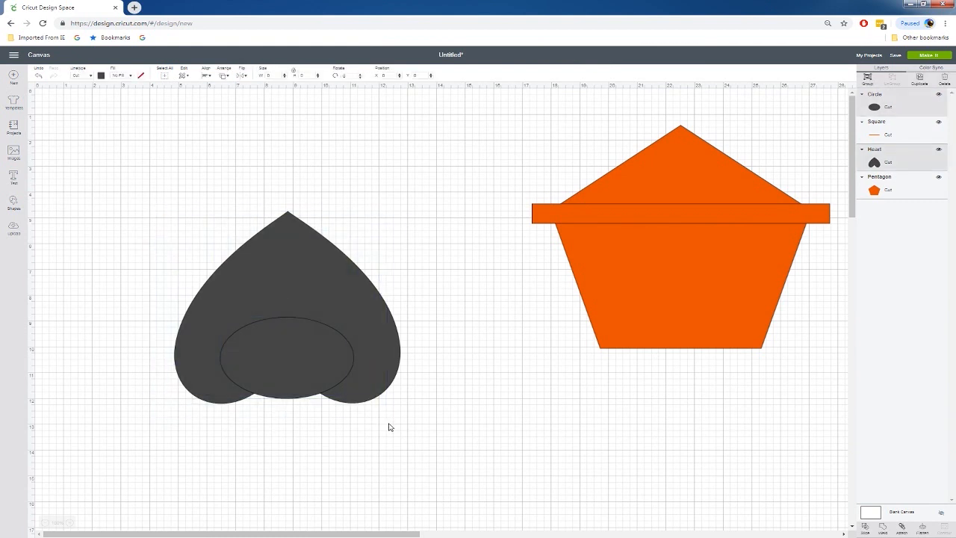
pyautogui.click(206, 75)
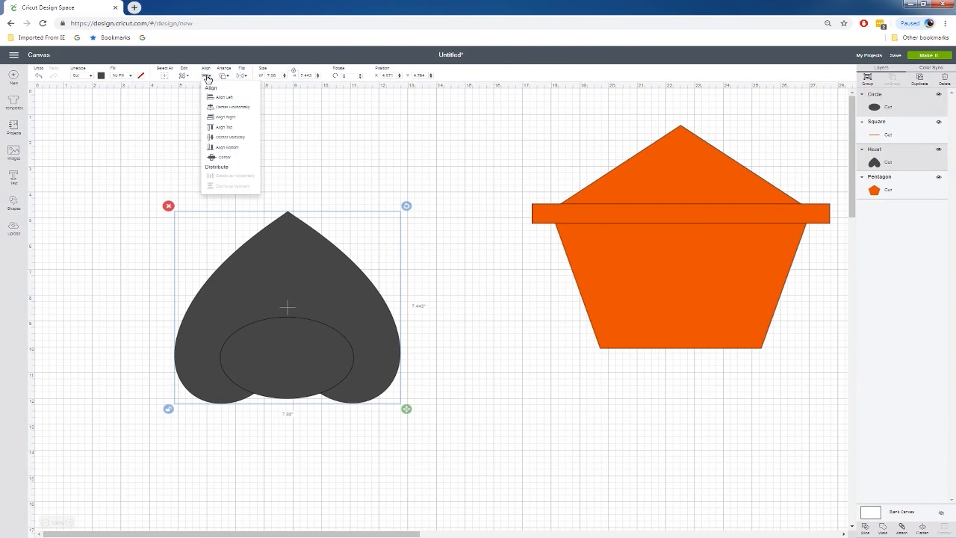
pyautogui.click(216, 107)
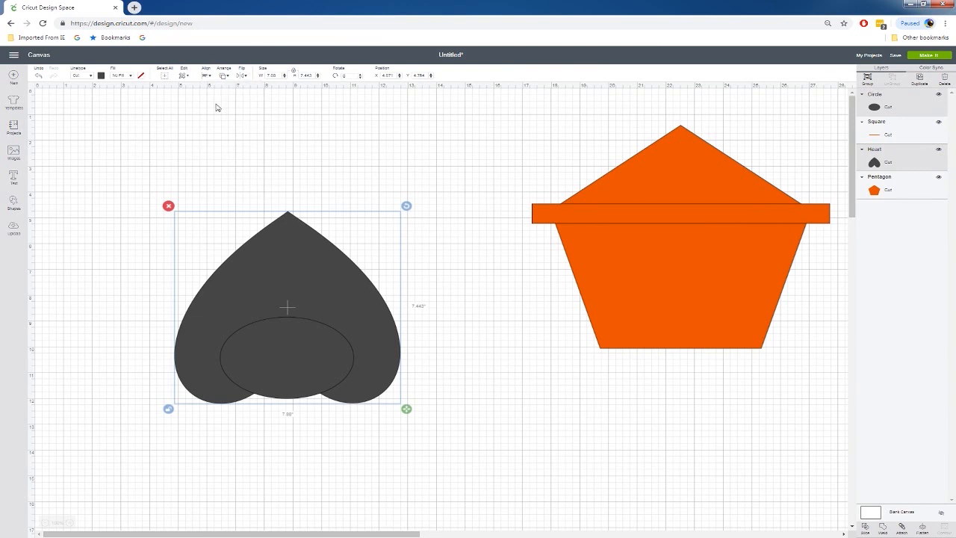
pyautogui.rightClick(265, 267)
pyautogui.click(285, 413)
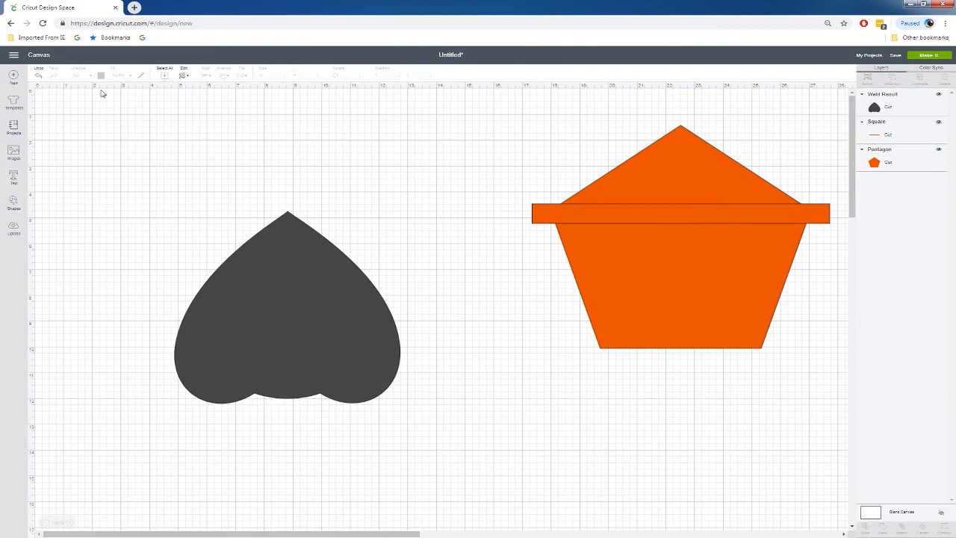
# - Recolor the welded body shape white
pyautogui.click(259, 331)
pyautogui.click(101, 75)
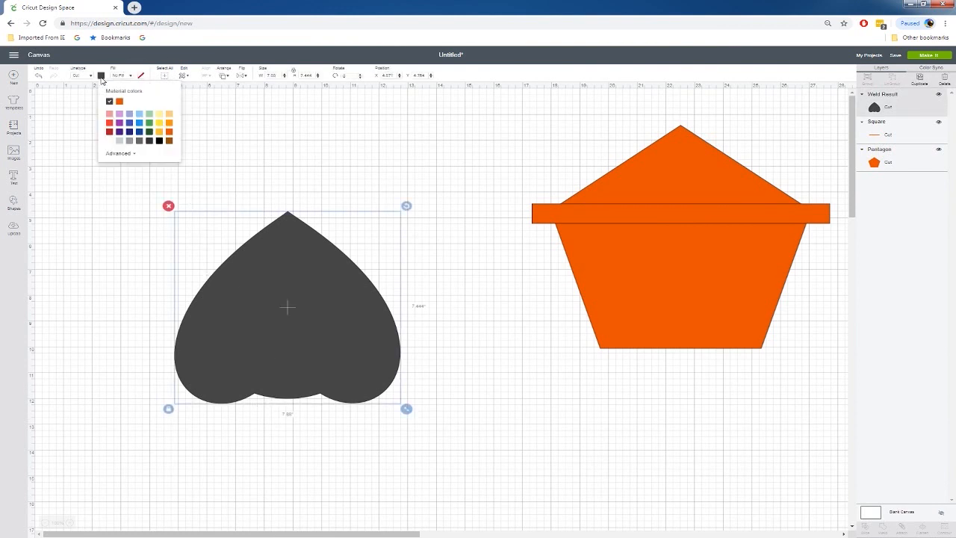
pyautogui.click(110, 142)
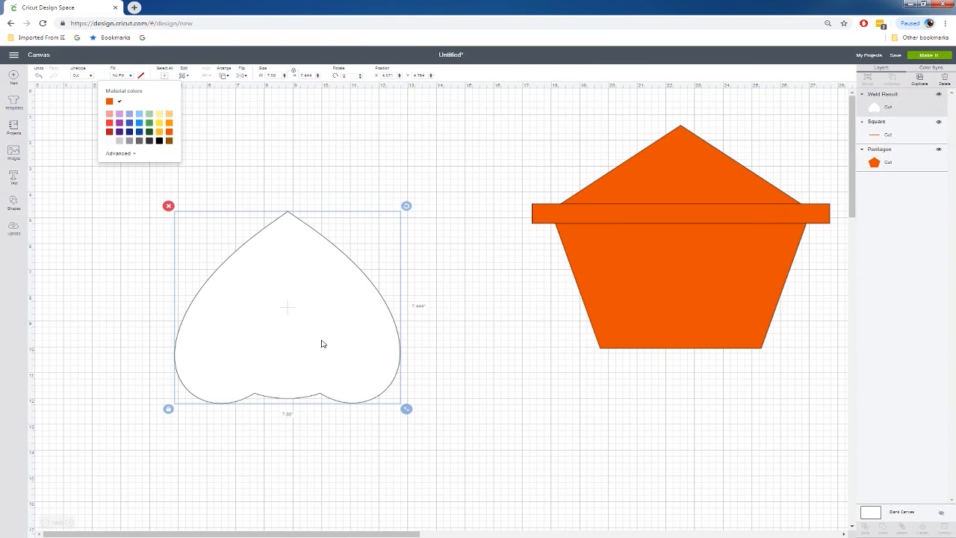
pyautogui.click(77, 224)
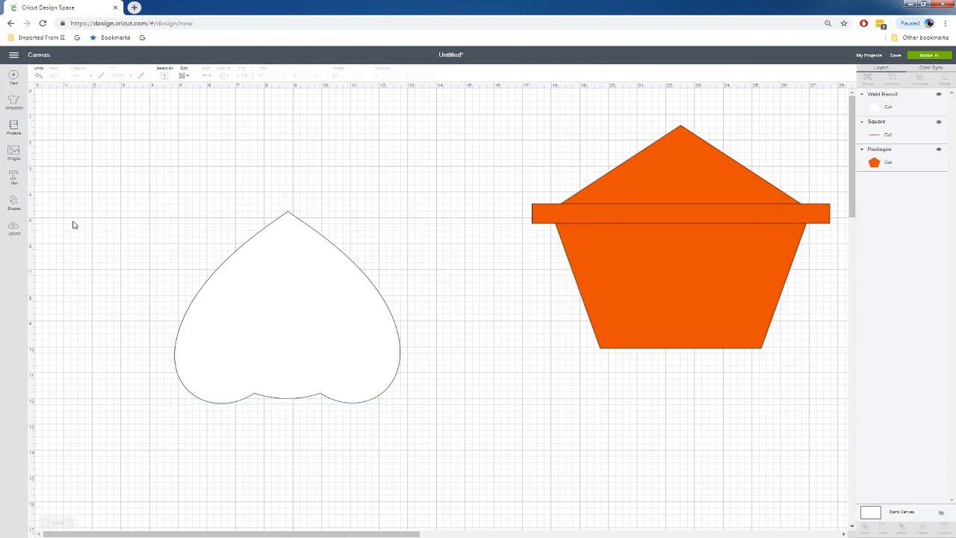
# - Add a circle, stretch it into an upright ellipse about 2.6 by 5.1 inches, and move it beside the white body
pyautogui.click(13, 202)
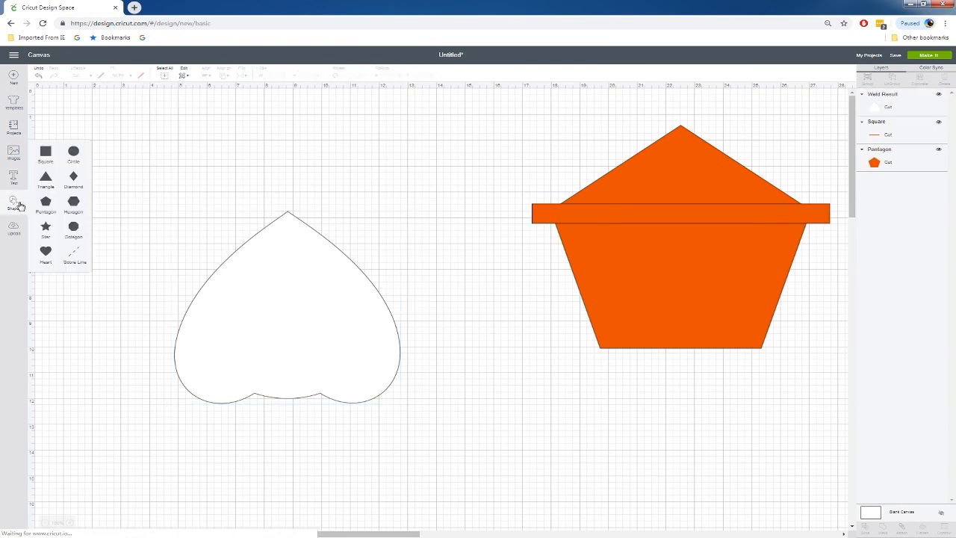
pyautogui.click(77, 155)
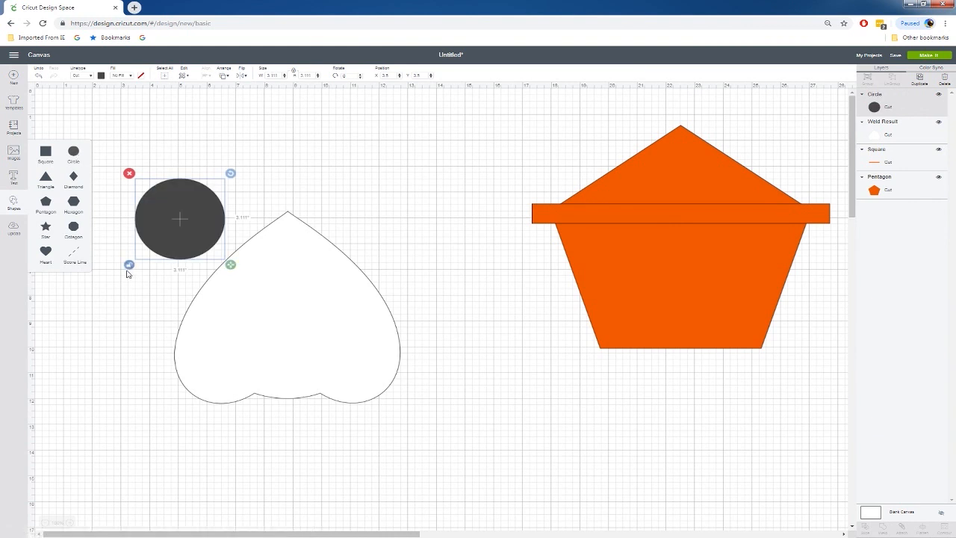
pyautogui.moveTo(231, 264); pyautogui.dragTo(216, 317)
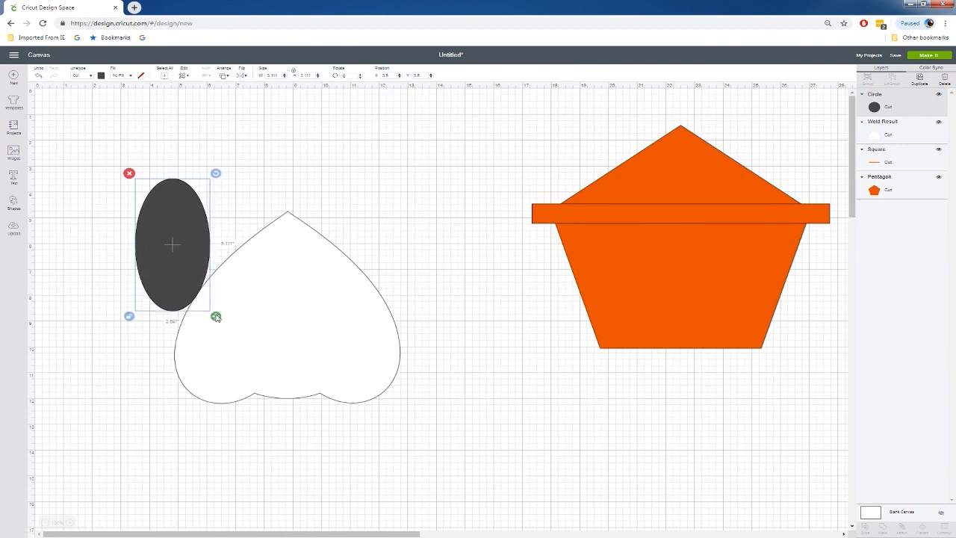
pyautogui.moveTo(179, 270); pyautogui.dragTo(129, 270)
# - Duplicate the ellipse and place the copy over the body's lower right side, tilted with its lower end outward, as a foot
pyautogui.rightClick(130, 270)
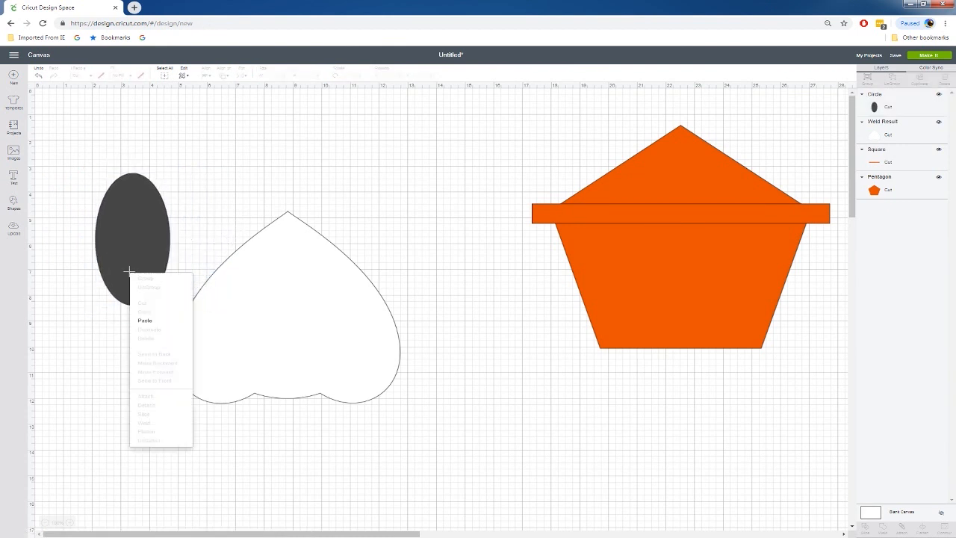
pyautogui.click(128, 238)
pyautogui.rightClick(129, 236)
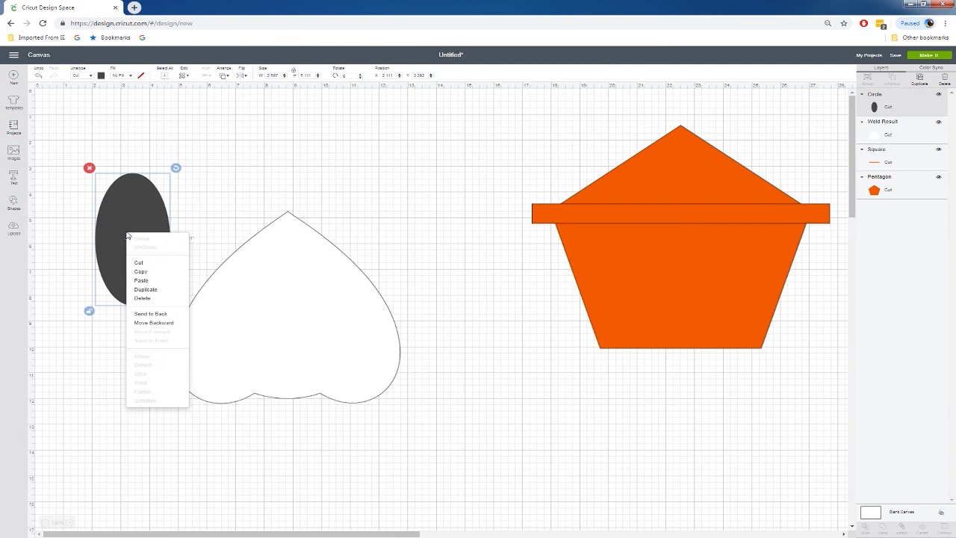
pyautogui.click(146, 289)
pyautogui.moveTo(141, 241); pyautogui.dragTo(377, 378)
pyautogui.moveTo(414, 307); pyautogui.dragTo(382, 295)
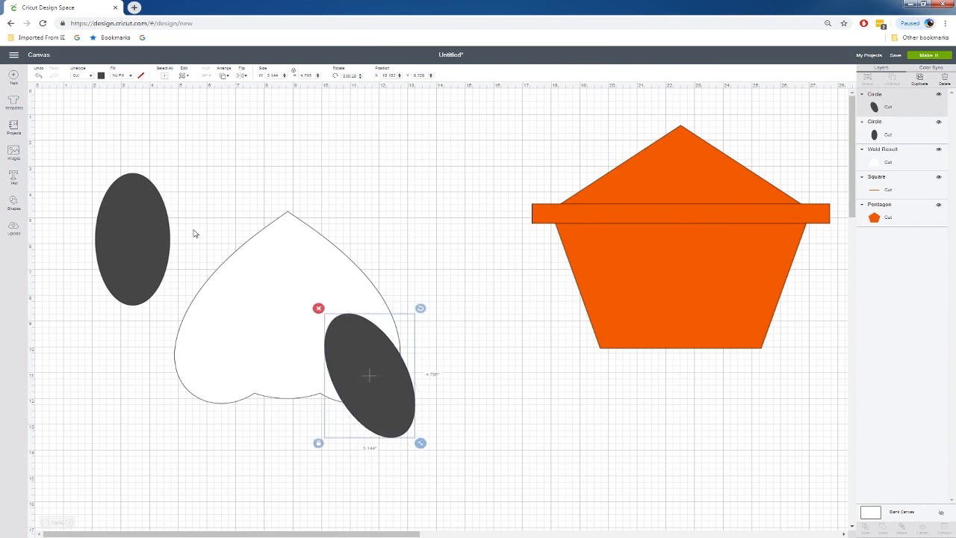
# - Move the original ellipse over the body's lower left side and tilt it to mirror the other foot
pyautogui.click(146, 224)
pyautogui.moveTo(147, 226); pyautogui.dragTo(166, 271)
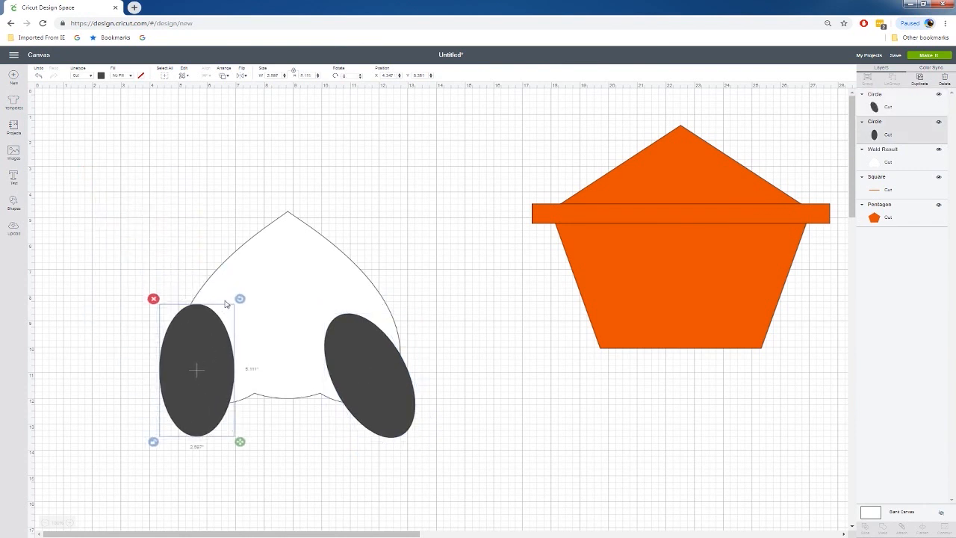
pyautogui.moveTo(239, 299); pyautogui.dragTo(282, 338)
pyautogui.moveTo(216, 372); pyautogui.dragTo(218, 372)
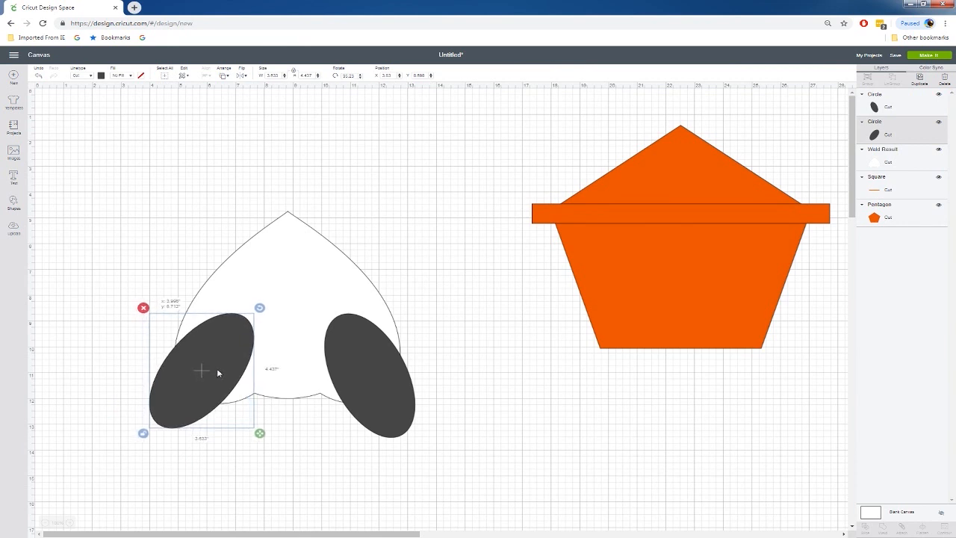
# - Recolor both foot ellipses white
pyautogui.keyDown('shift'); pyautogui.click(374, 375); pyautogui.keyUp('shift')
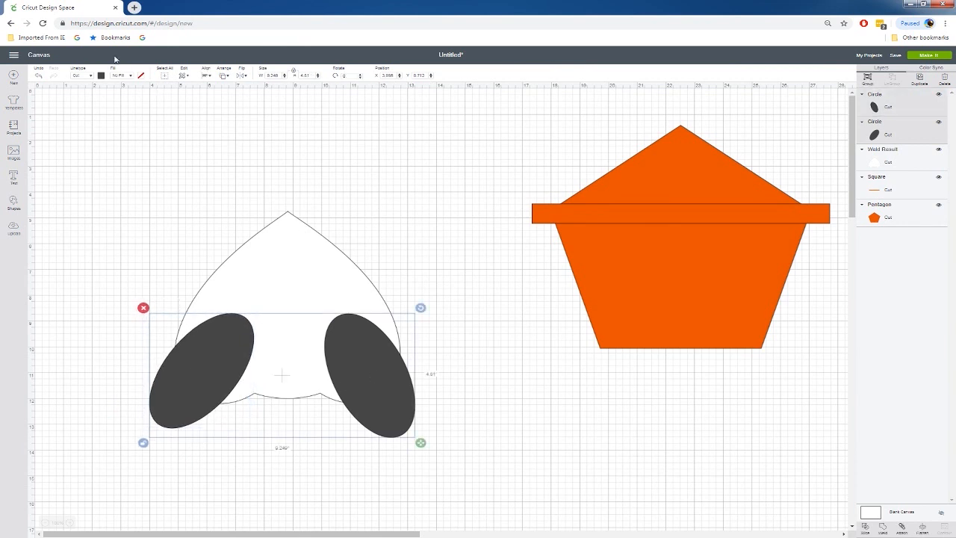
pyautogui.click(100, 76)
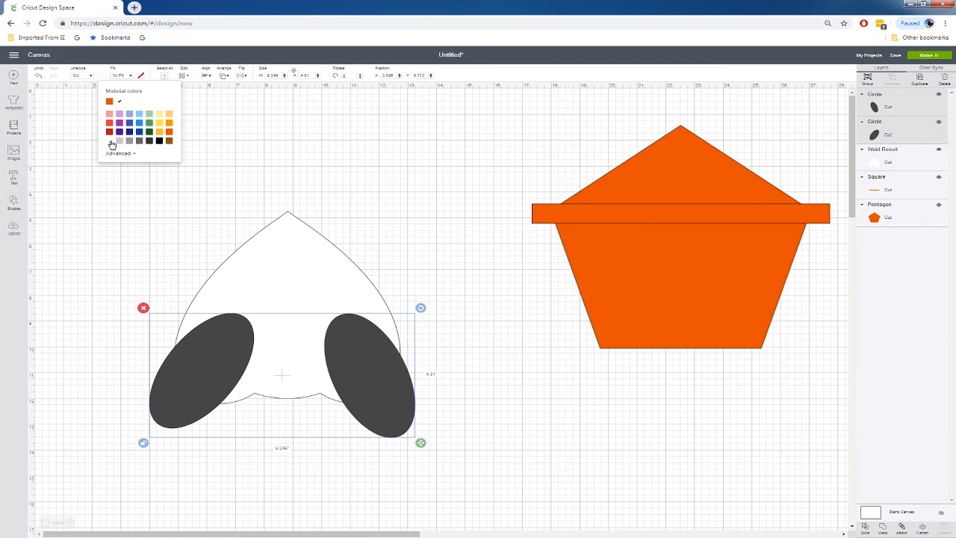
pyautogui.click(109, 141)
pyautogui.click(158, 257)
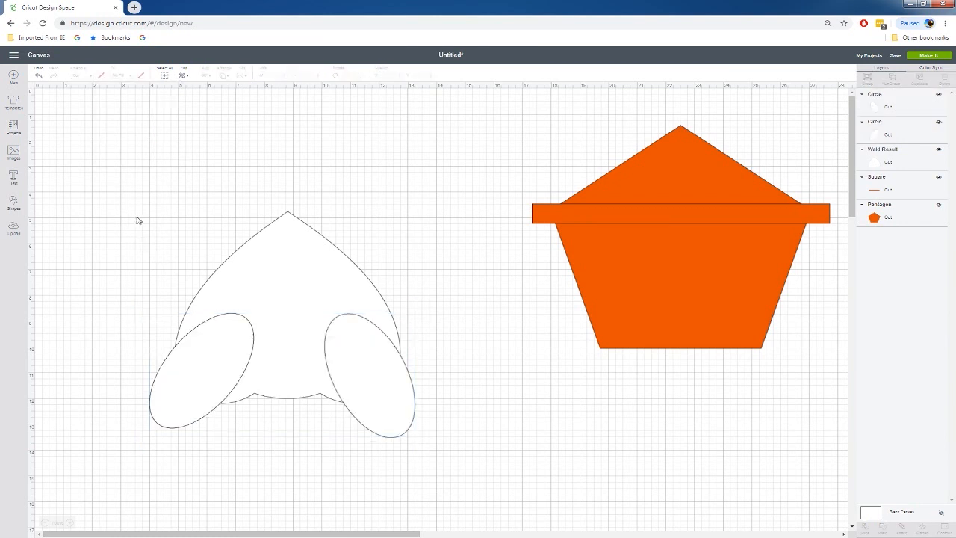
# - Add a circle, shrink it to about 0.83 inches, and place it in the empty area above and left of the body
pyautogui.click(15, 204)
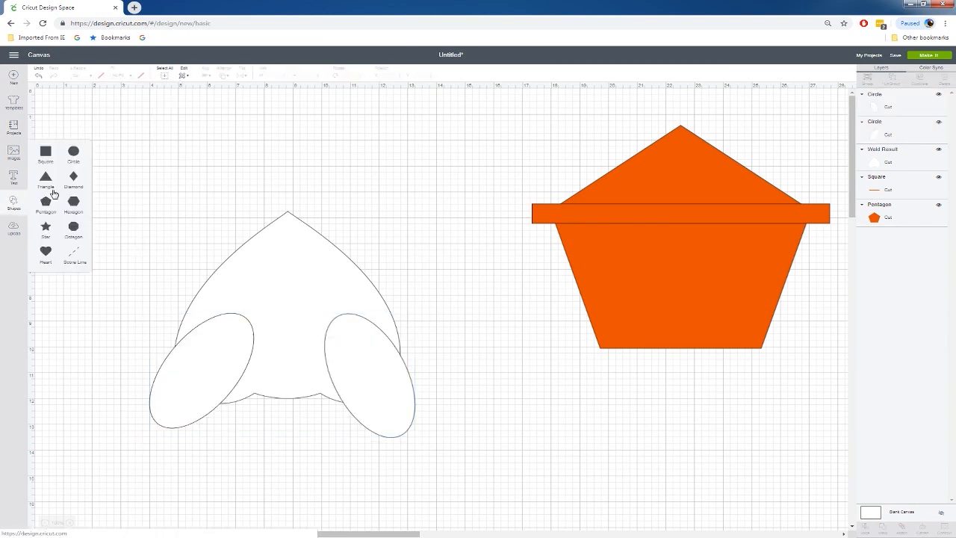
pyautogui.click(74, 154)
pyautogui.moveTo(195, 228); pyautogui.dragTo(110, 207)
pyautogui.moveTo(160, 255); pyautogui.dragTo(95, 193)
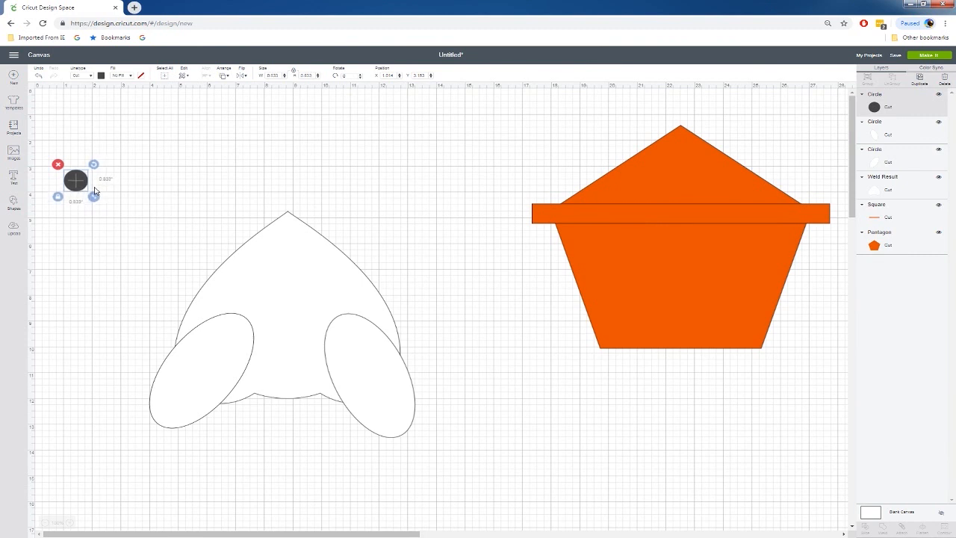
pyautogui.click(124, 205)
# - Duplicate the small circle twice and arrange the three circles as a triangular cluster of toe pads
pyautogui.moveTo(114, 146); pyautogui.dragTo(69, 198)
pyautogui.hotkey('ctrl', 'd')
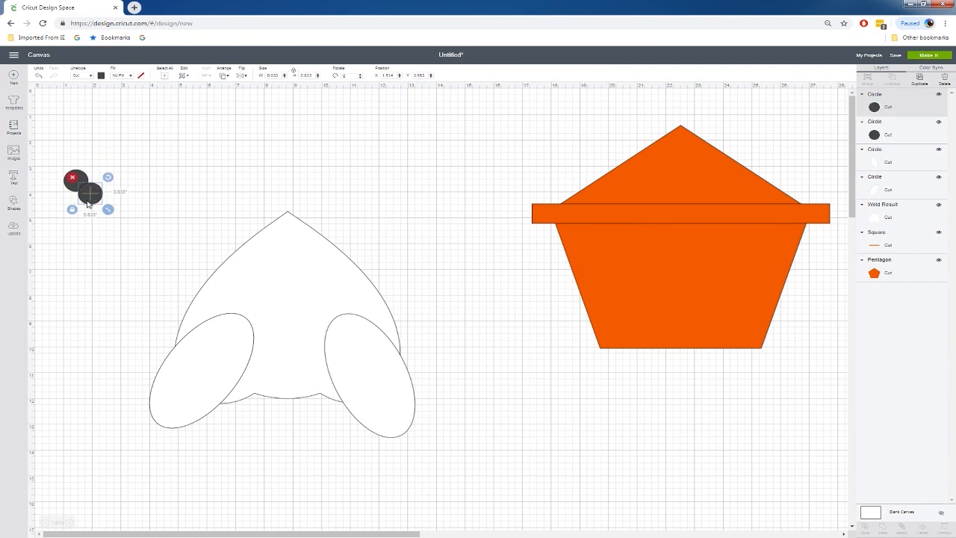
pyautogui.moveTo(96, 198)
pyautogui.mouseDown()
pyautogui.moveTo(87, 213)
pyautogui.moveTo(105, 209)
pyautogui.moveTo(111, 193)
pyautogui.mouseUp()
pyautogui.hotkey('ctrl', 'd')
# - Shrink the three-circle cluster to about 1.28 inches wide and recolor it light pink
pyautogui.moveTo(58, 150); pyautogui.dragTo(103, 213)
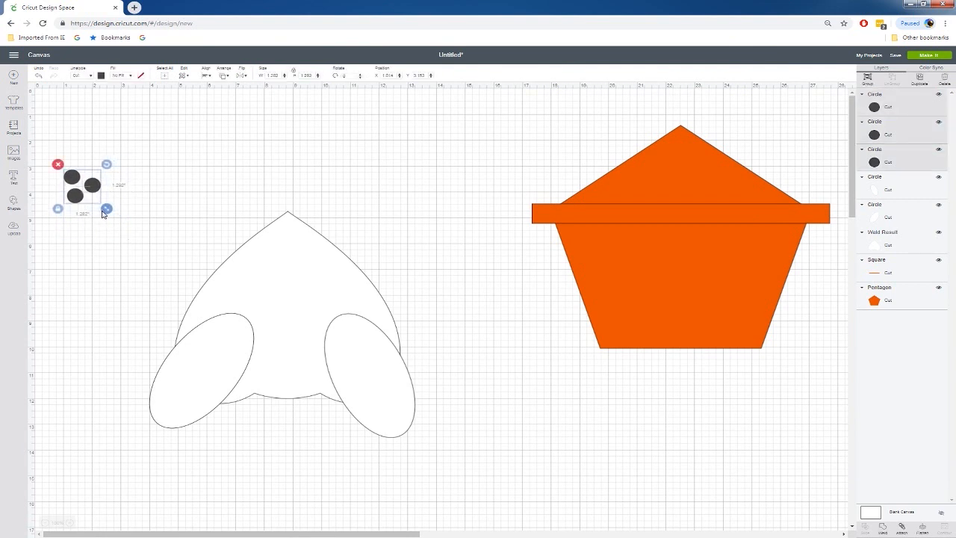
pyautogui.click(101, 75)
pyautogui.click(109, 114)
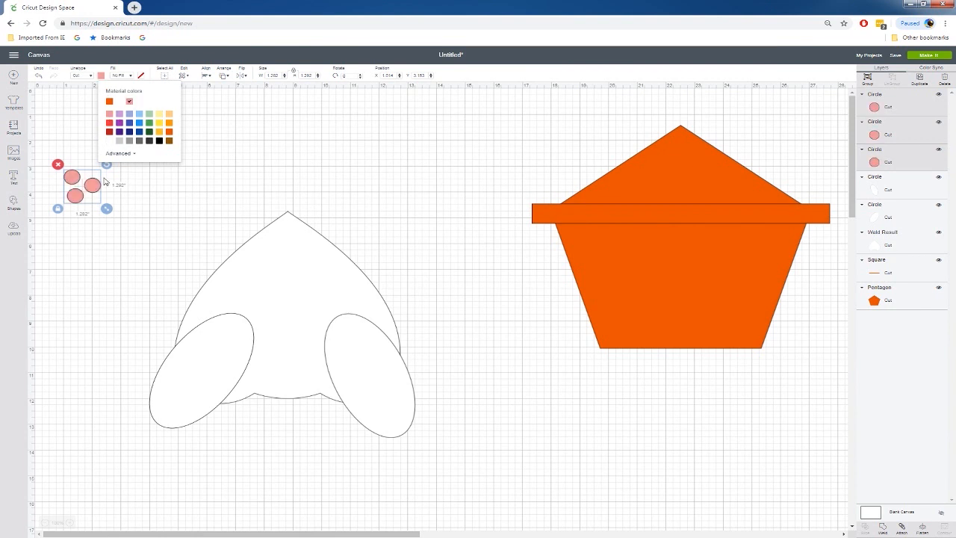
# - Move the pink circles onto the lower end of the left foot and space them out as toe pads
pyautogui.moveTo(96, 186); pyautogui.dragTo(198, 403)
pyautogui.click(221, 472)
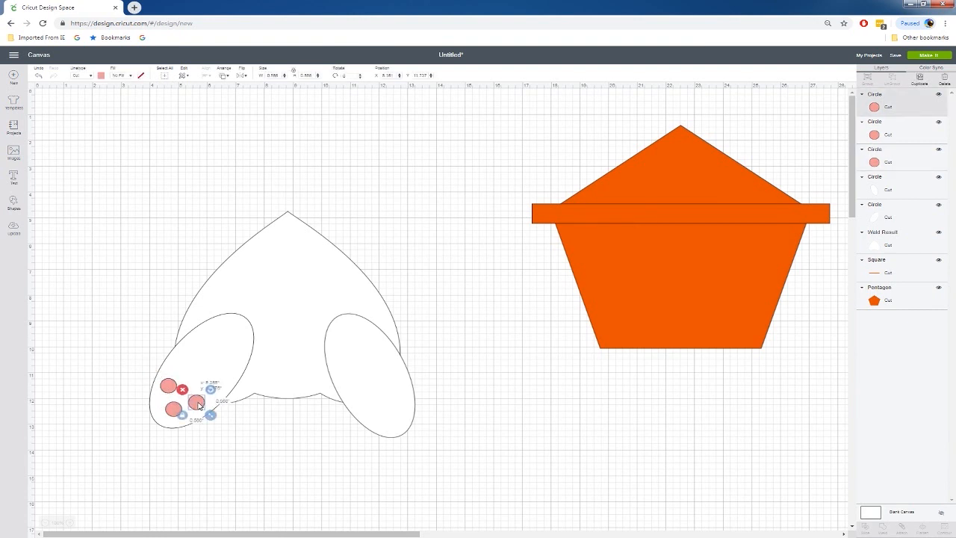
pyautogui.click(173, 412)
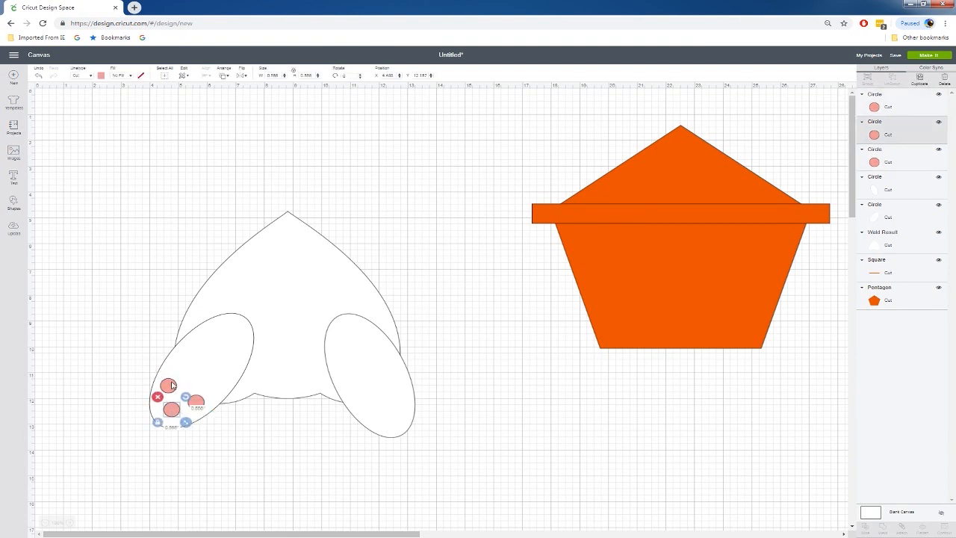
# - Duplicate the three pink toe pads together and place the rotated copies on the lower end of the right foot
pyautogui.click(171, 385)
pyautogui.keyDown('shift'); pyautogui.click(196, 402); pyautogui.keyUp('shift')
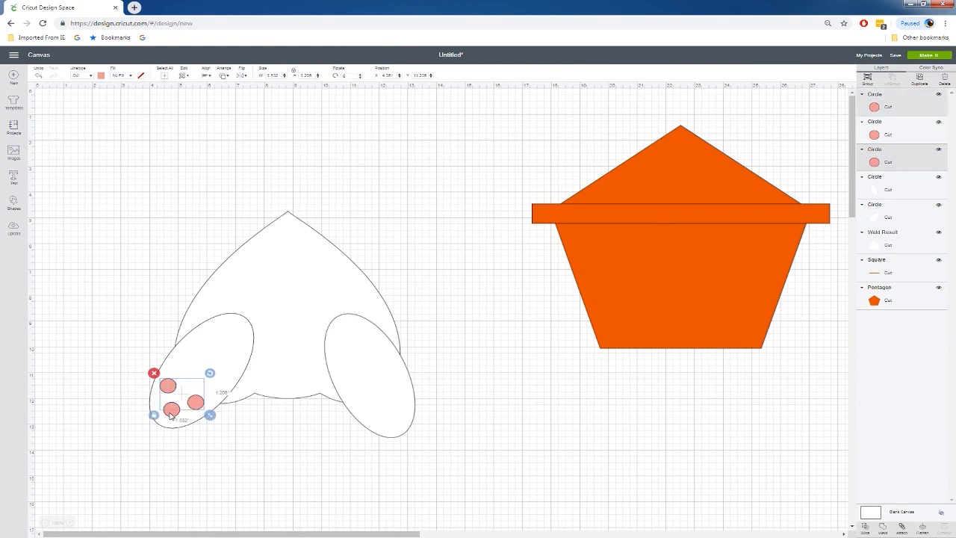
pyautogui.keyDown('shift'); pyautogui.click(172, 411); pyautogui.keyUp('shift')
pyautogui.rightClick(171, 415)
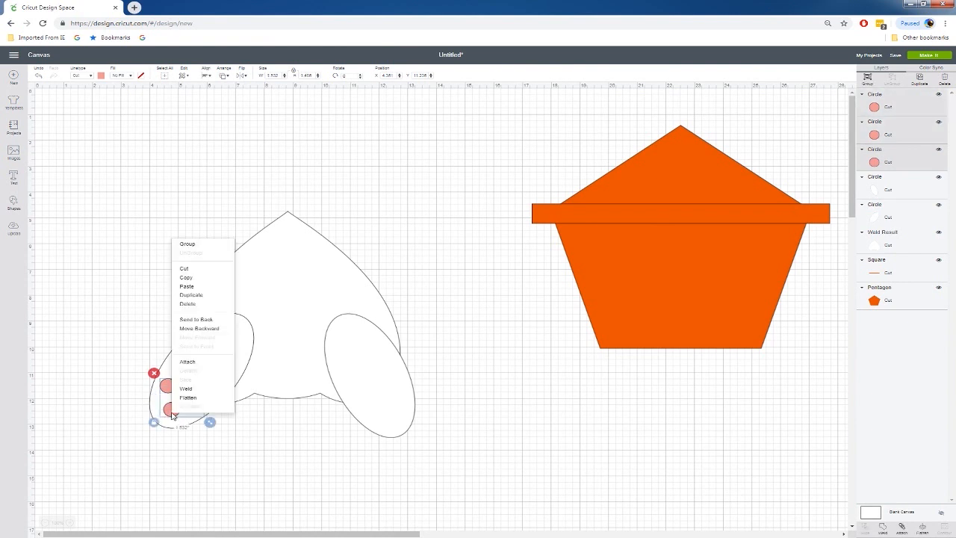
pyautogui.click(196, 295)
pyautogui.moveTo(210, 416); pyautogui.dragTo(463, 417)
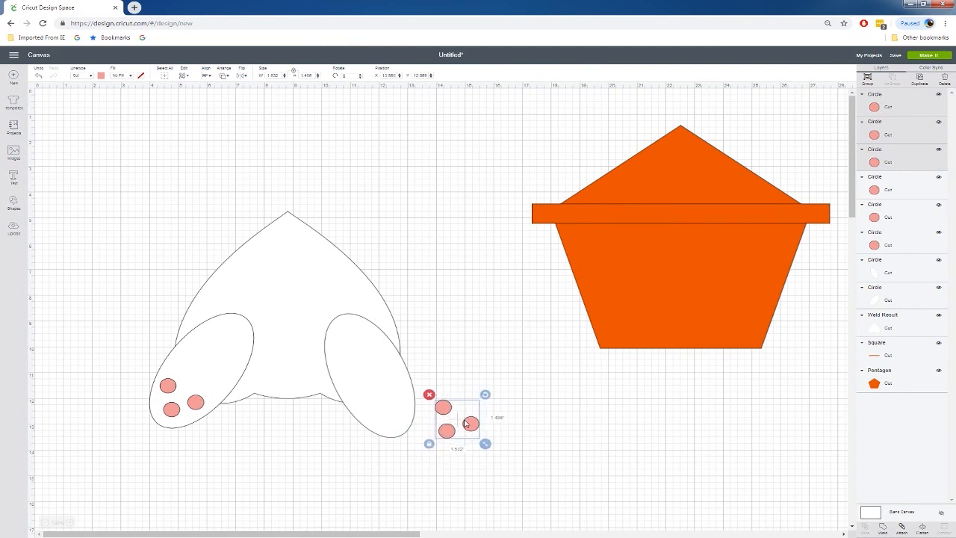
pyautogui.moveTo(486, 395); pyautogui.dragTo(393, 401)
pyautogui.click(472, 418)
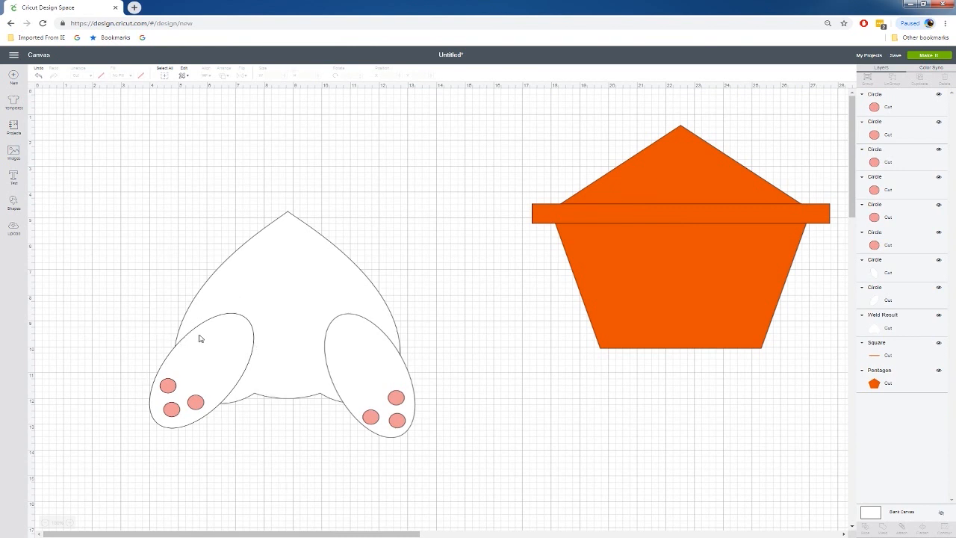
# - Add a hexagon and place it in the empty area above and left of the body
pyautogui.click(12, 201)
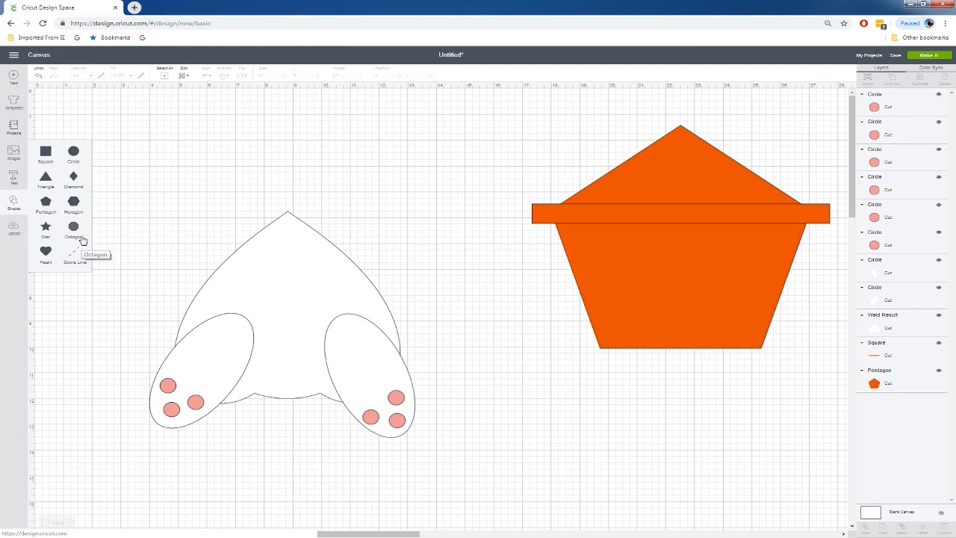
pyautogui.click(74, 203)
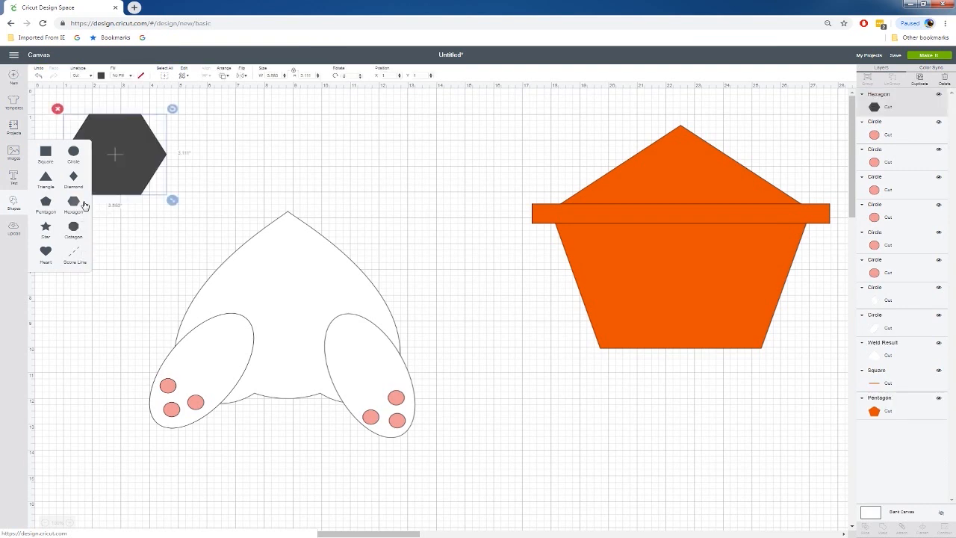
pyautogui.moveTo(120, 177); pyautogui.dragTo(148, 198)
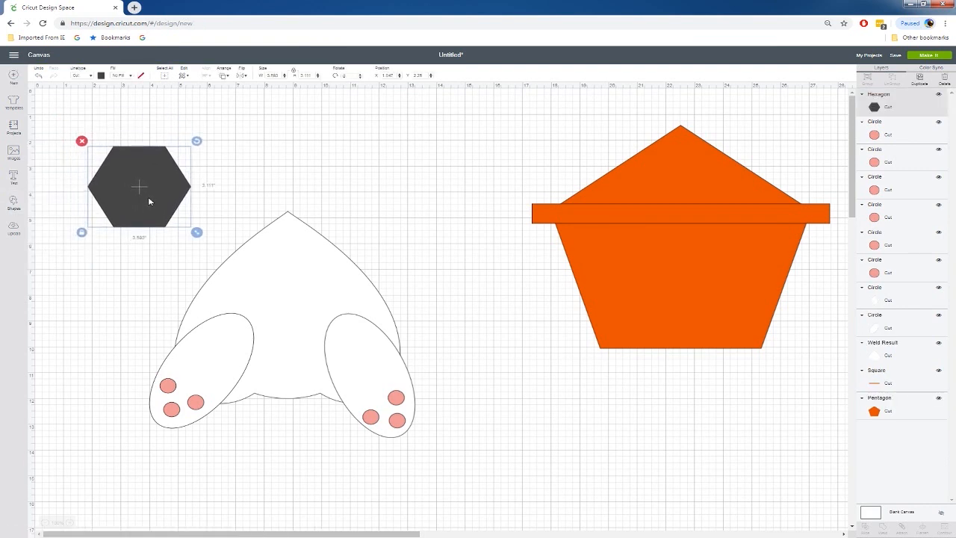
# - Add a circle, shrink it to about 1.9 inches, and center it on the hexagon's top edge
pyautogui.click(12, 206)
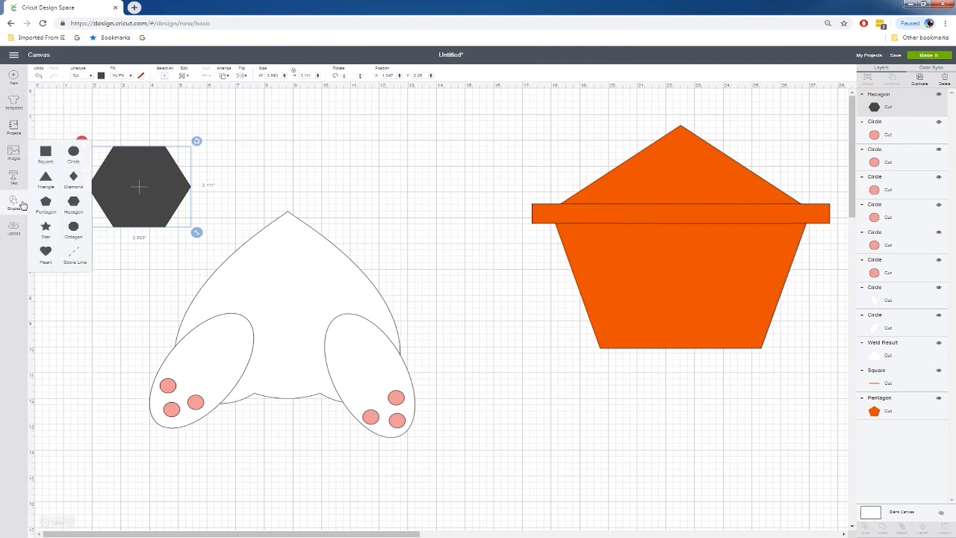
pyautogui.click(73, 151)
pyautogui.moveTo(120, 165); pyautogui.dragTo(137, 182)
pyautogui.moveTo(181, 221); pyautogui.dragTo(170, 171)
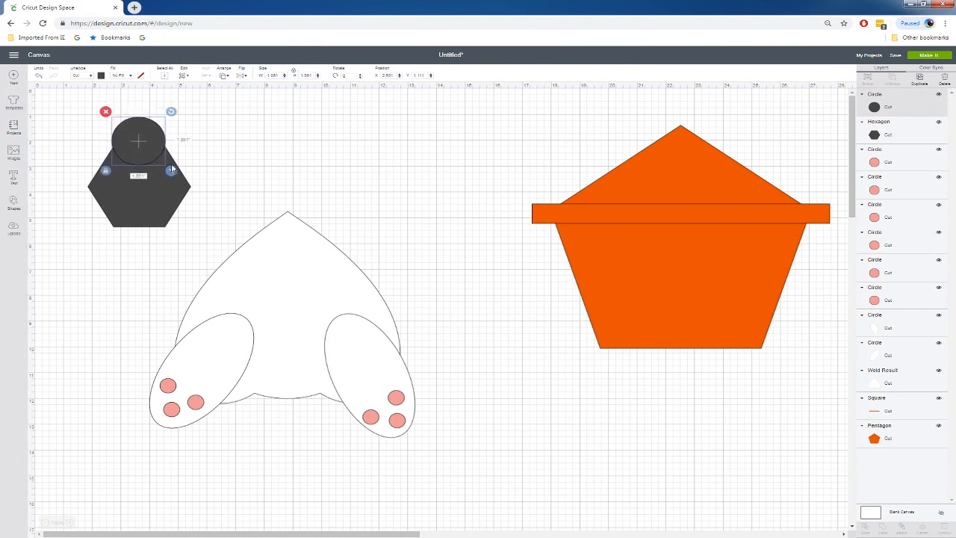
# - Paste five copies of the circle and place one on each remaining side of the hexagon
pyautogui.hotkey('ctrl', 'v')
pyautogui.moveTo(159, 154); pyautogui.dragTo(108, 167)
pyautogui.hotkey('ctrl', 'v')
pyautogui.hotkey('ctrl', 'v')
pyautogui.hotkey('ctrl', 'v')
pyautogui.hotkey('ctrl', 'v')
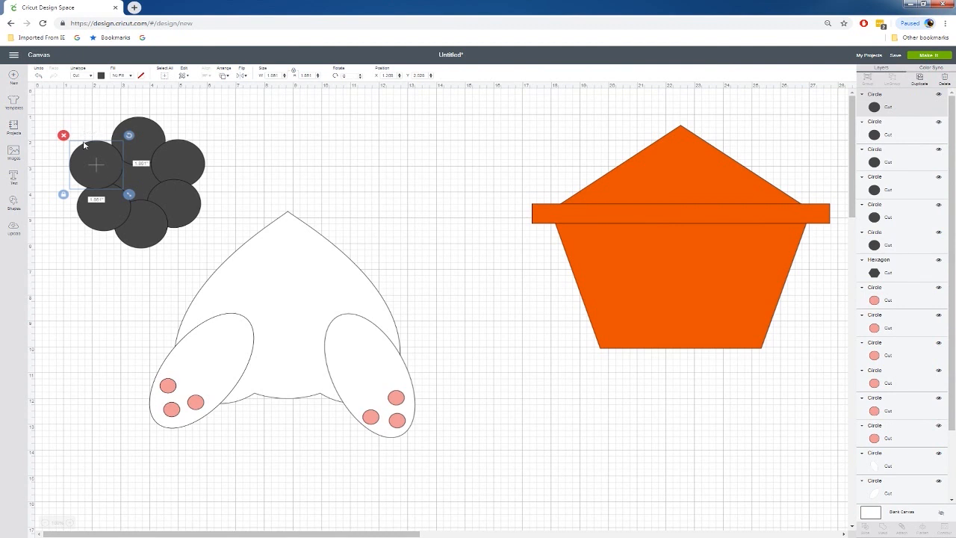
pyautogui.click(56, 112)
pyautogui.moveTo(67, 126); pyautogui.dragTo(206, 249)
pyautogui.click(252, 172)
pyautogui.moveTo(61, 110); pyautogui.dragTo(204, 248)
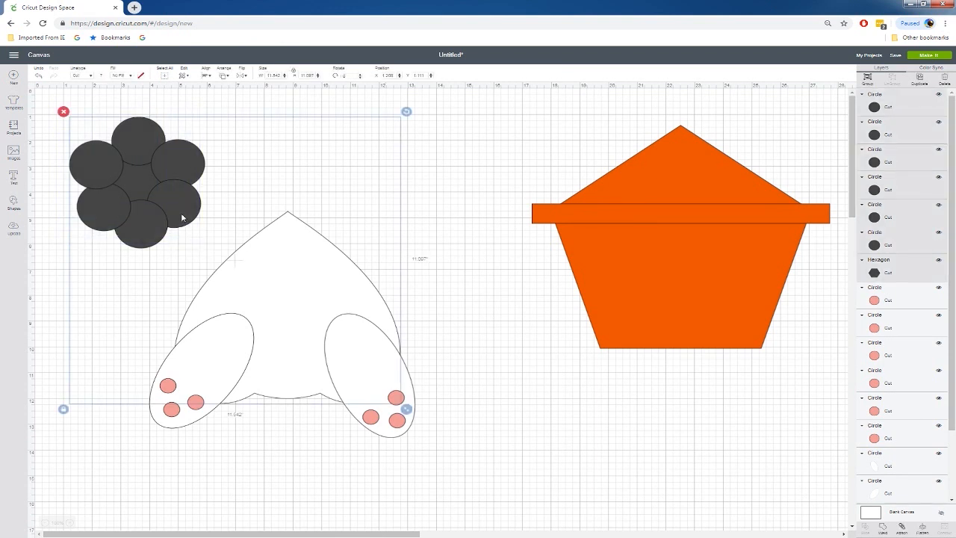
pyautogui.click(214, 191)
pyautogui.moveTo(195, 116); pyautogui.dragTo(112, 216)
pyautogui.click(321, 180)
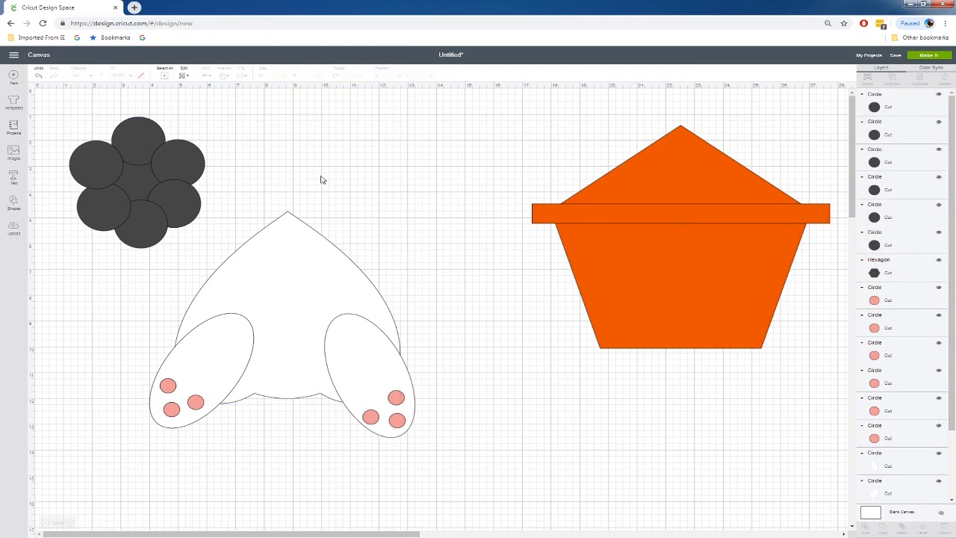
# - Weld the six circles and the hexagon into one fluffy tail shape and select it
pyautogui.click(177, 208)
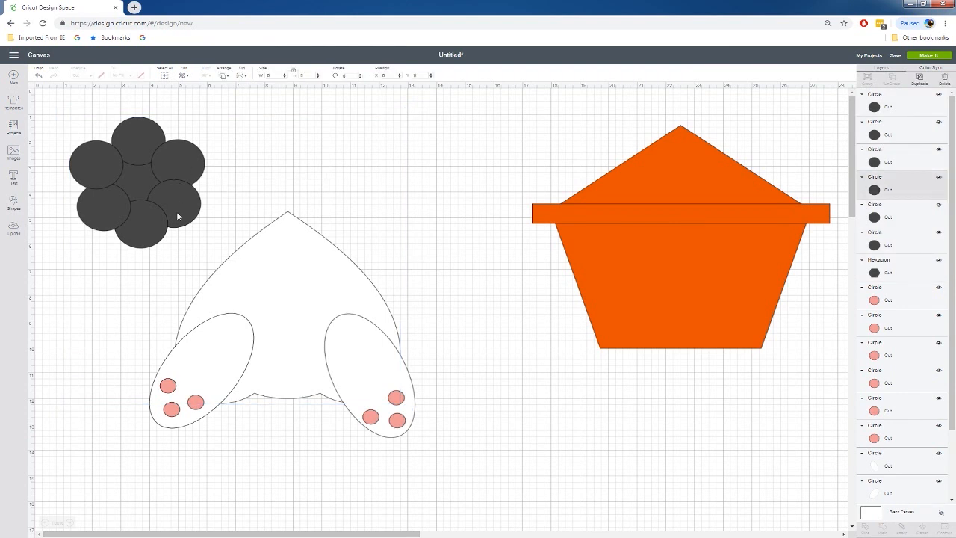
pyautogui.keyDown('shift'); pyautogui.click(137, 224); pyautogui.keyUp('shift')
pyautogui.keyDown('shift'); pyautogui.click(99, 212); pyautogui.keyUp('shift')
pyautogui.keyDown('shift'); pyautogui.click(99, 164); pyautogui.keyUp('shift')
pyautogui.keyDown('shift'); pyautogui.click(128, 136); pyautogui.keyUp('shift')
pyautogui.keyDown('shift'); pyautogui.click(167, 149); pyautogui.keyUp('shift')
pyautogui.keyDown('shift'); pyautogui.click(138, 173); pyautogui.keyUp('shift')
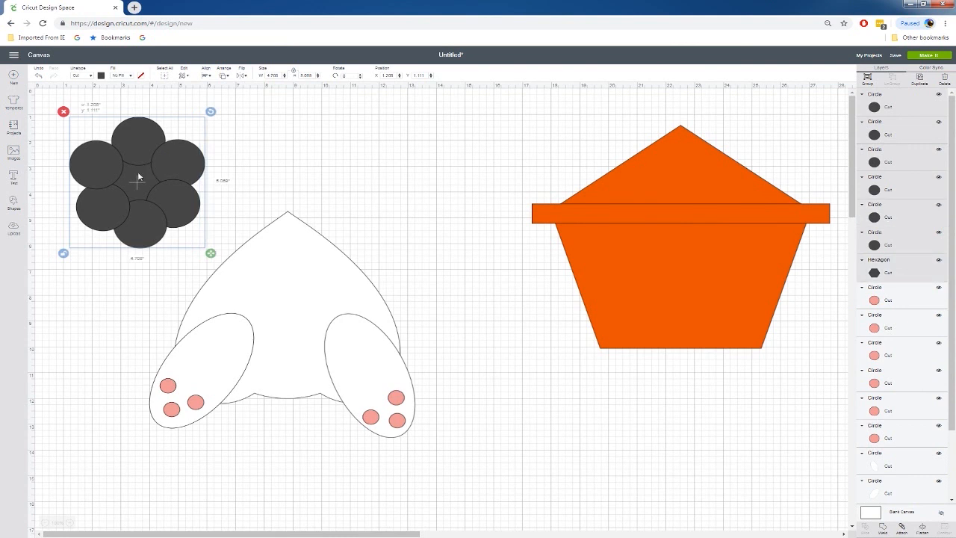
pyautogui.rightClick(138, 176)
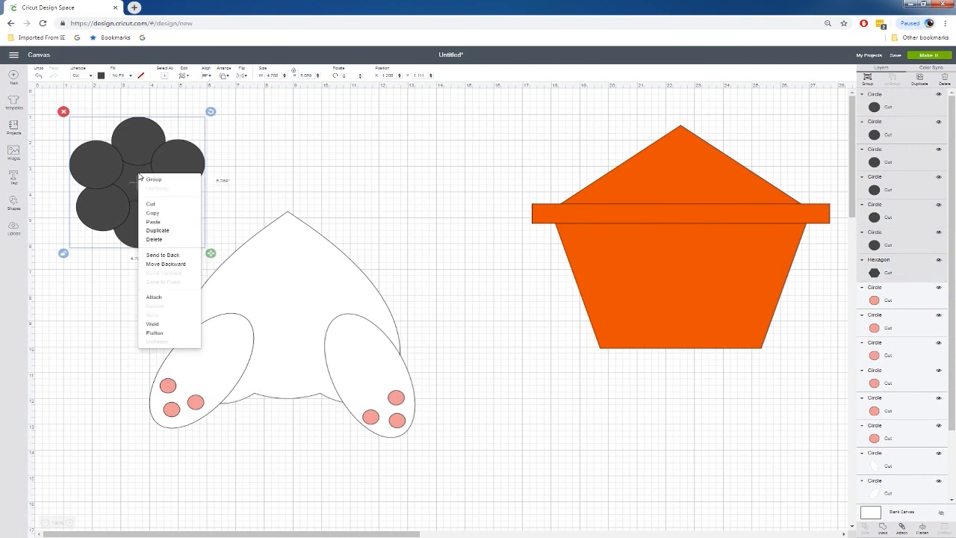
pyautogui.click(170, 326)
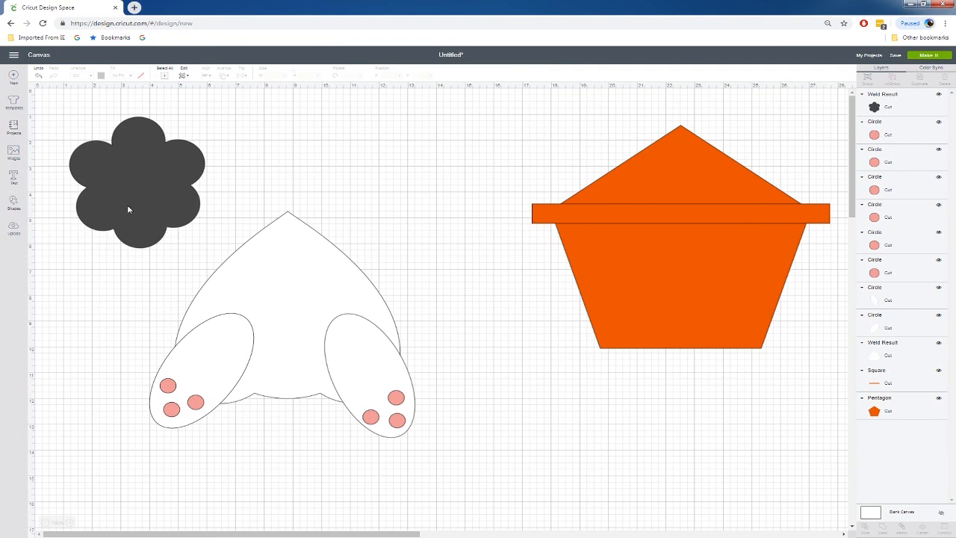
pyautogui.click(127, 170)
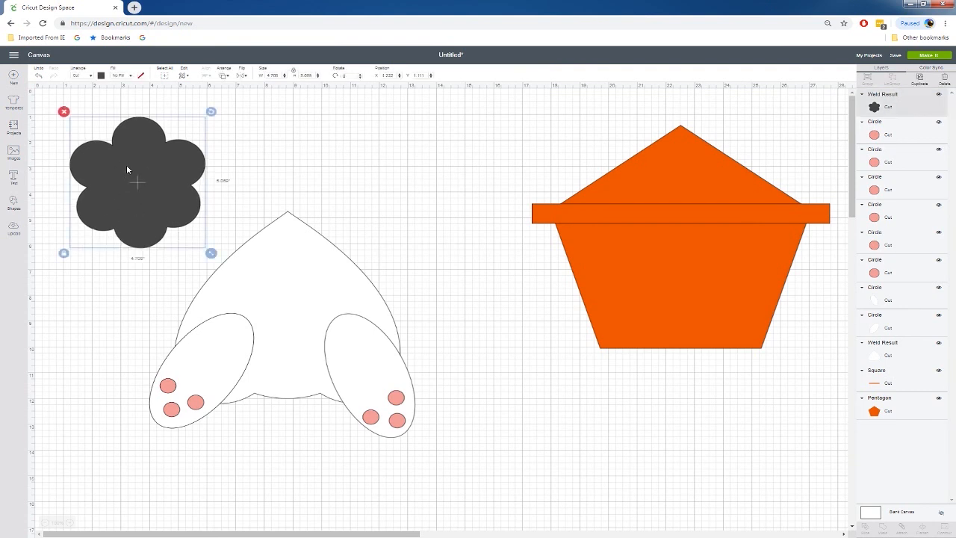
# - Color the tail the same pink as the toe pads and place it over the top of the bunny's body
pyautogui.click(101, 75)
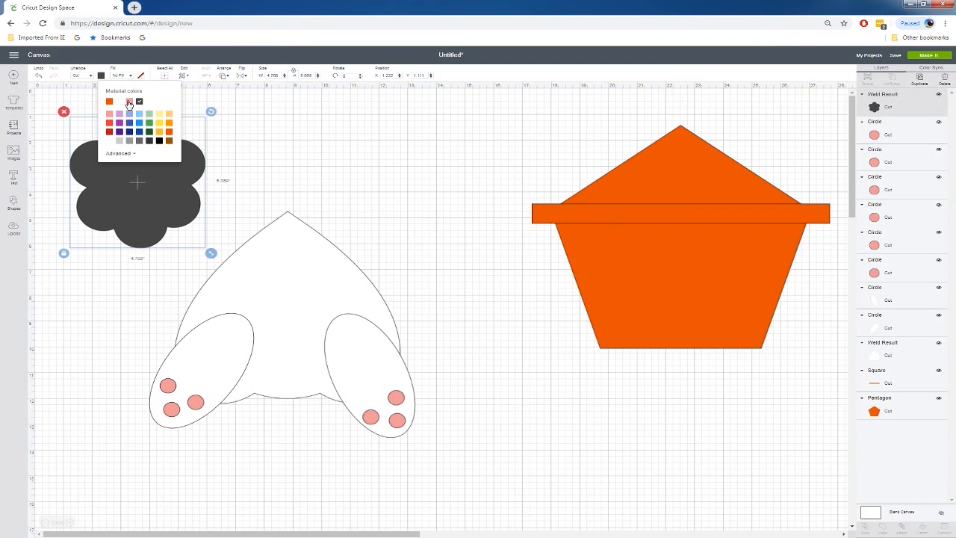
pyautogui.click(129, 103)
pyautogui.click(295, 181)
pyautogui.moveTo(168, 202); pyautogui.dragTo(316, 252)
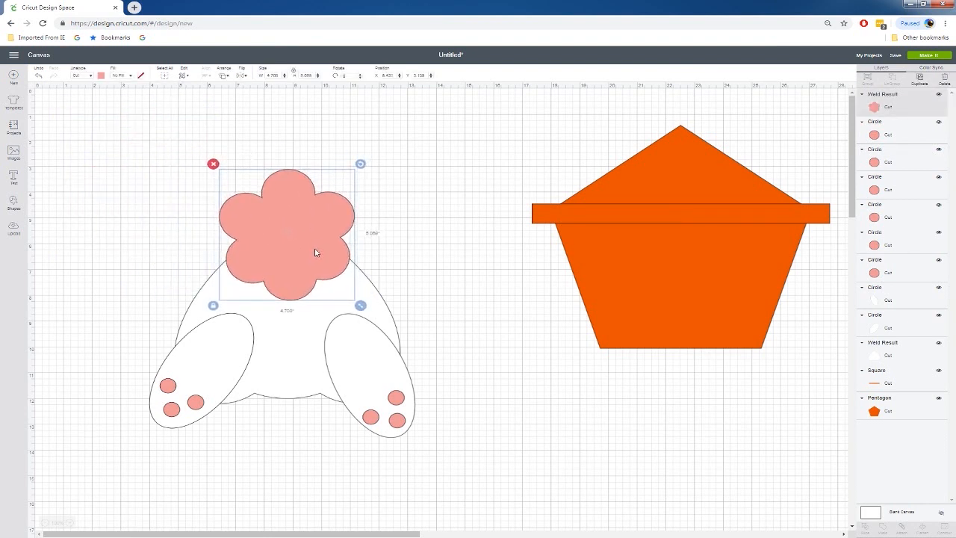
# - Duplicate the bunny's body, lower the pot with its rim, and set the body copy above the rim
pyautogui.click(291, 329)
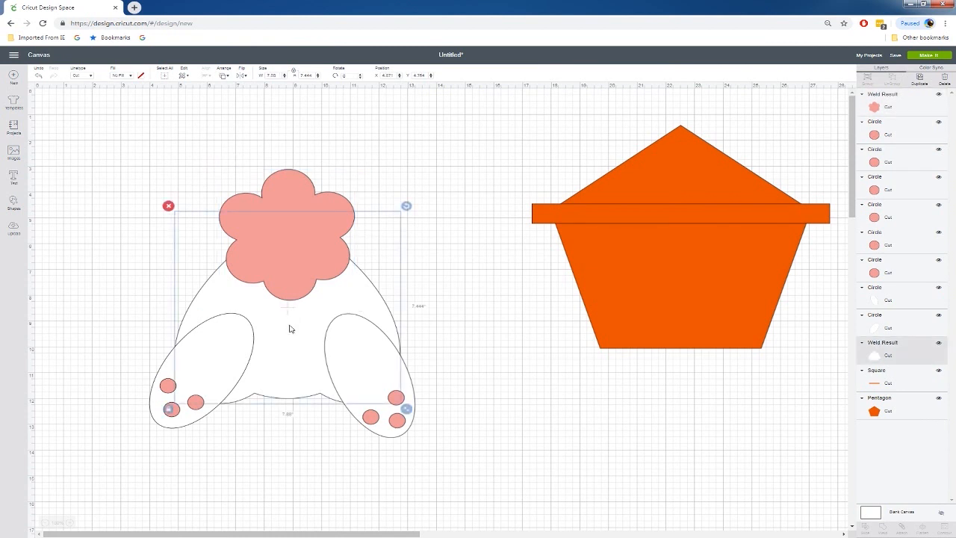
pyautogui.hotkey('ctrl', 'd')
pyautogui.moveTo(290, 329); pyautogui.dragTo(443, 314)
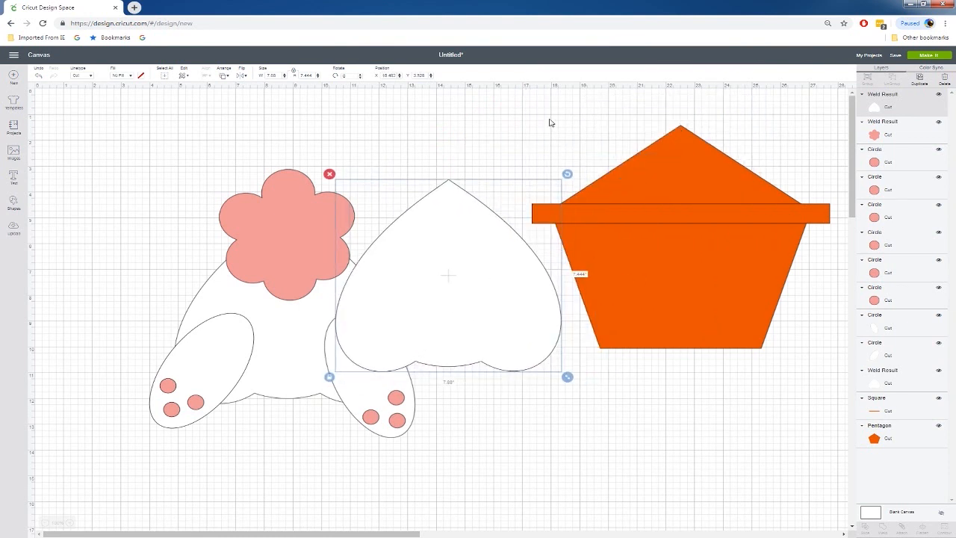
pyautogui.moveTo(465, 140); pyautogui.dragTo(667, 444)
pyautogui.click(578, 241)
pyautogui.moveTo(449, 424); pyautogui.dragTo(676, 260)
# - Weld the body copy to the pot's pentagon, centered horizontally, and send the merged shape to the back
pyautogui.keyDown('shift'); pyautogui.click(671, 409); pyautogui.keyUp('shift')
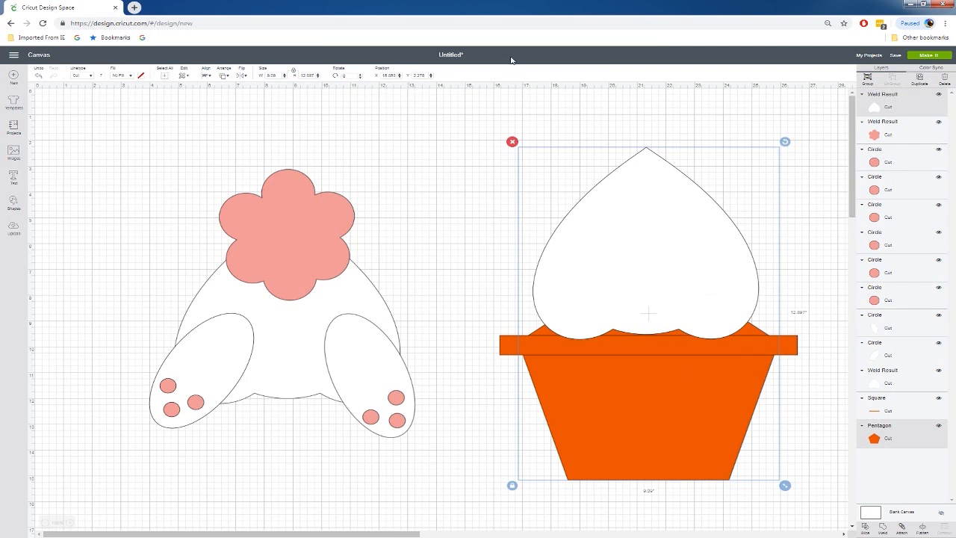
pyautogui.click(203, 77)
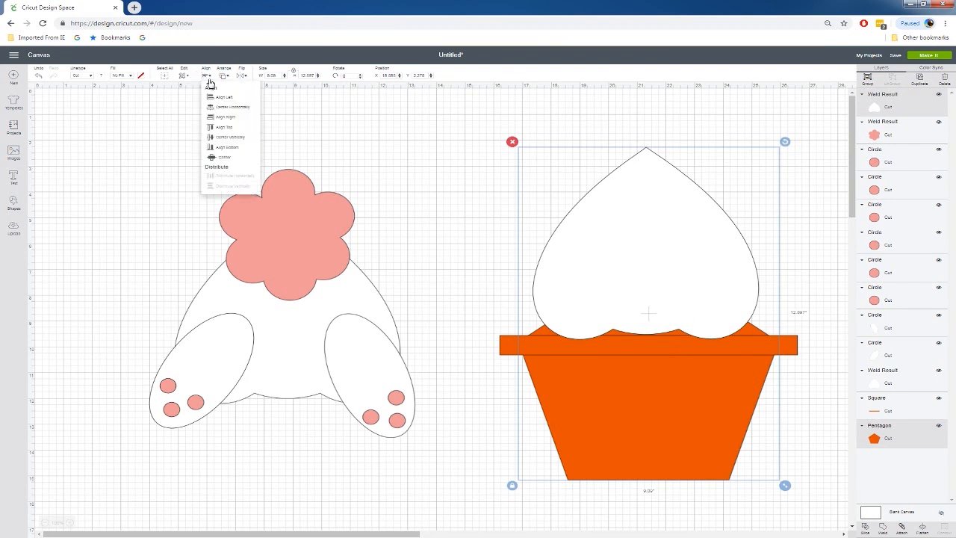
pyautogui.click(224, 108)
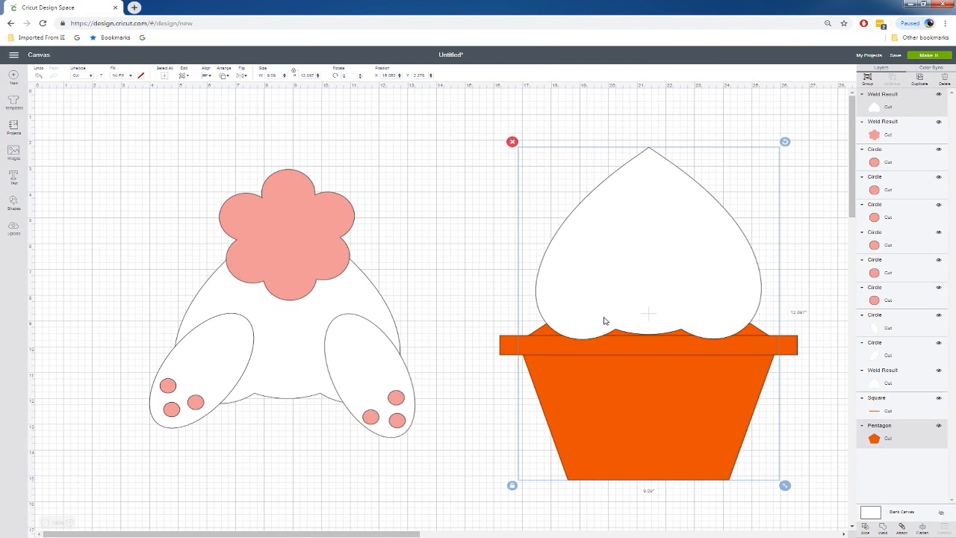
pyautogui.rightClick(625, 296)
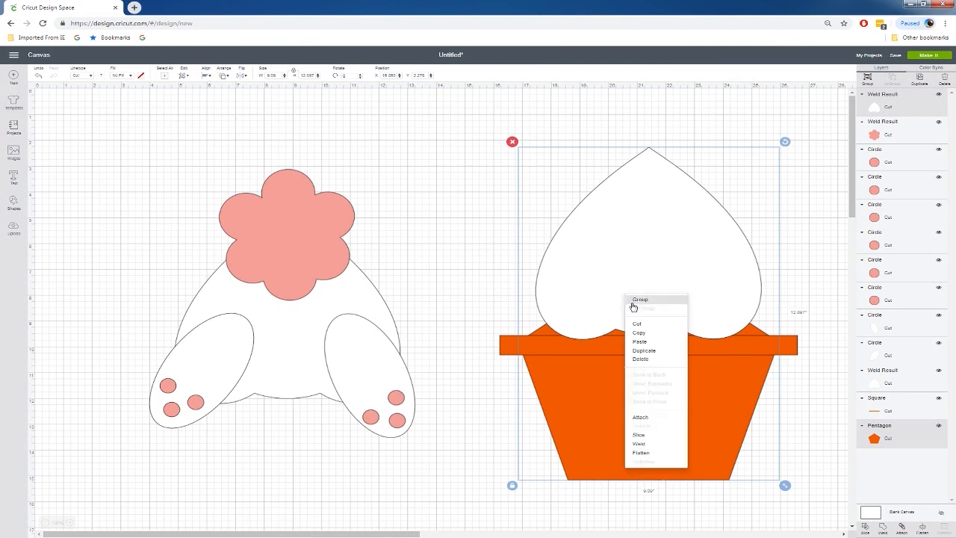
pyautogui.click(646, 447)
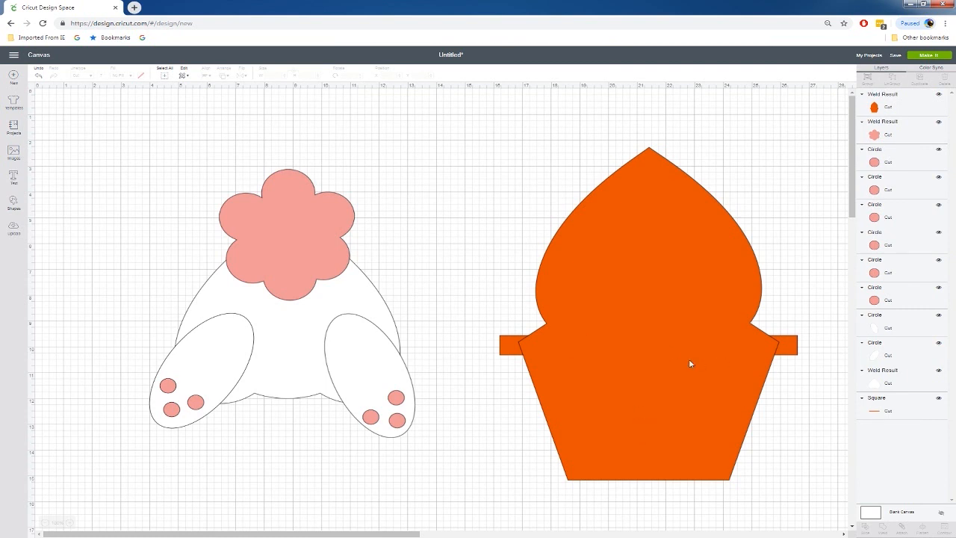
pyautogui.rightClick(651, 255)
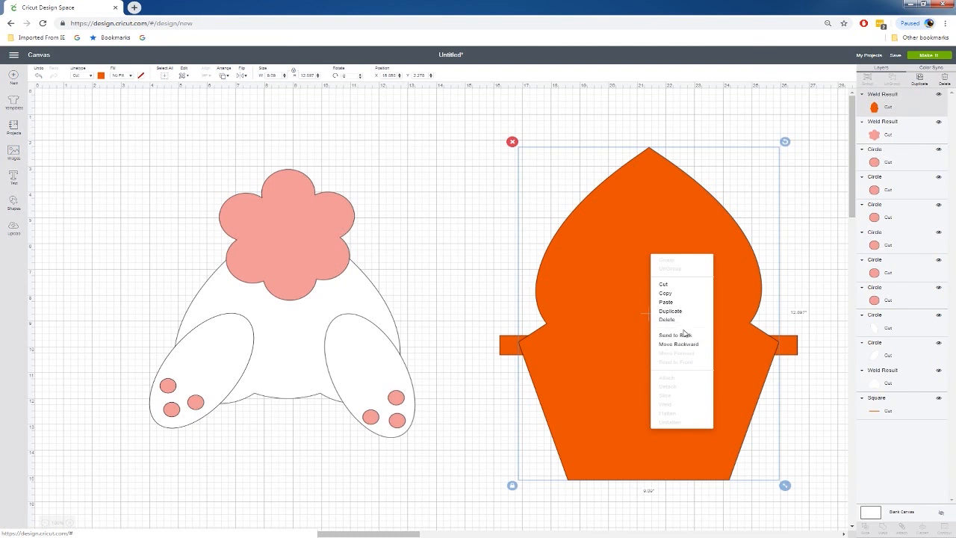
pyautogui.click(681, 334)
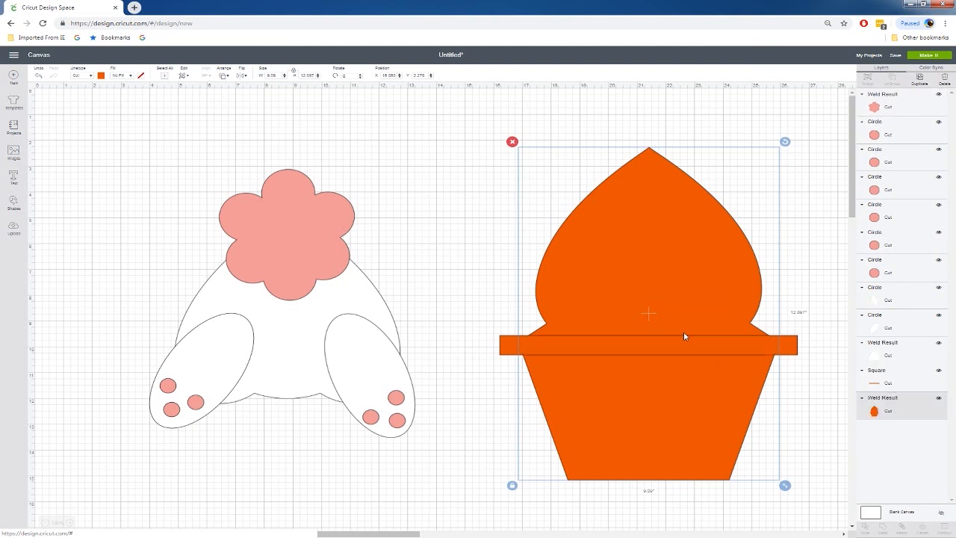
# - Duplicate the pot rim, set the copy above the design, and weld the original rim to the orange backing
pyautogui.click(545, 352)
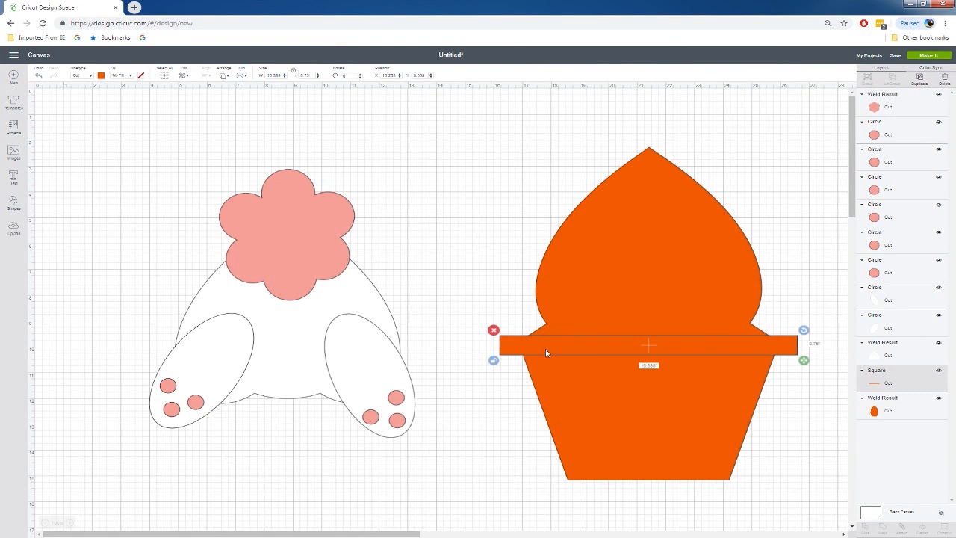
pyautogui.hotkey('ctrl', 'd')
pyautogui.moveTo(613, 359); pyautogui.dragTo(571, 124)
pyautogui.moveTo(465, 266); pyautogui.dragTo(593, 383)
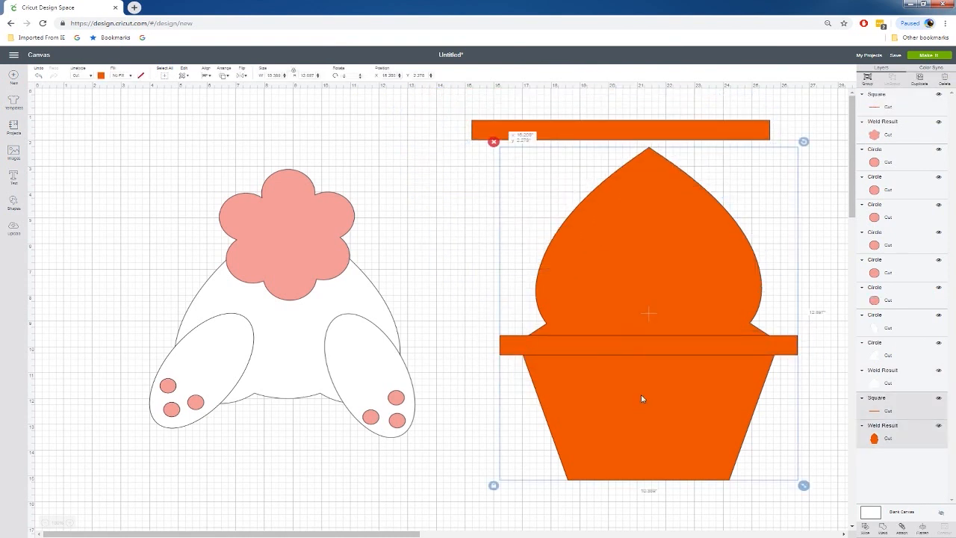
pyautogui.rightClick(641, 399)
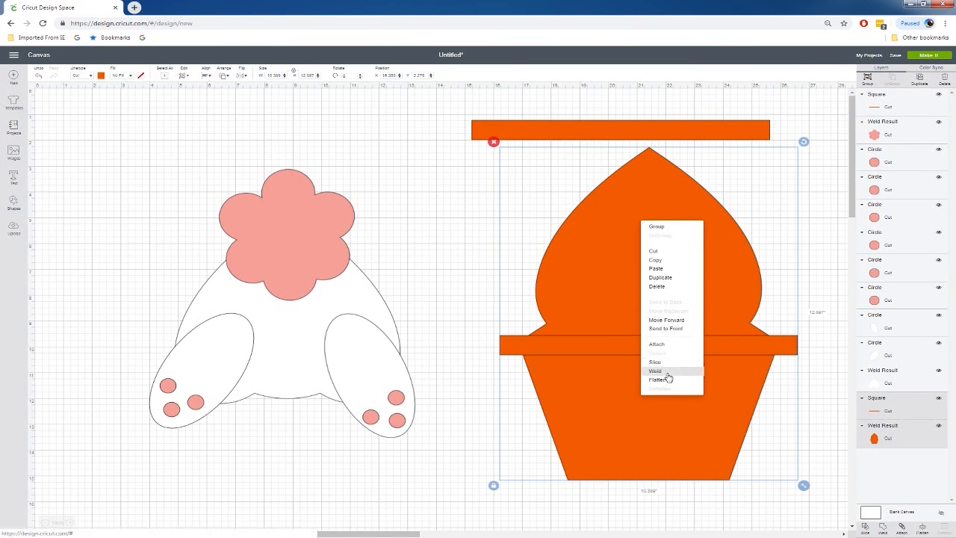
pyautogui.click(668, 375)
# - Send the welded backing to the back and fit the separate rim bar exactly over its rim
pyautogui.moveTo(634, 129); pyautogui.dragTo(621, 350)
pyautogui.rightClick(653, 290)
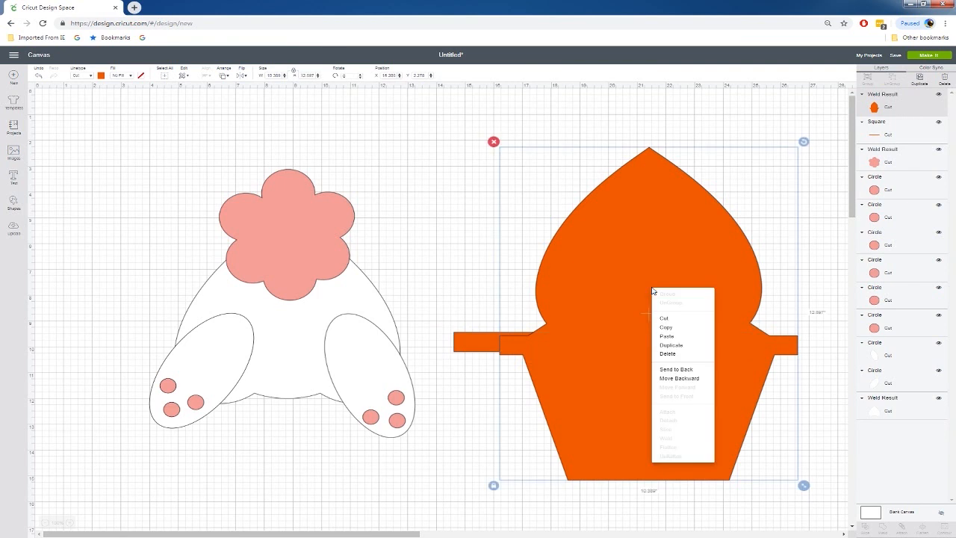
pyautogui.click(676, 369)
pyautogui.moveTo(557, 343); pyautogui.dragTo(602, 345)
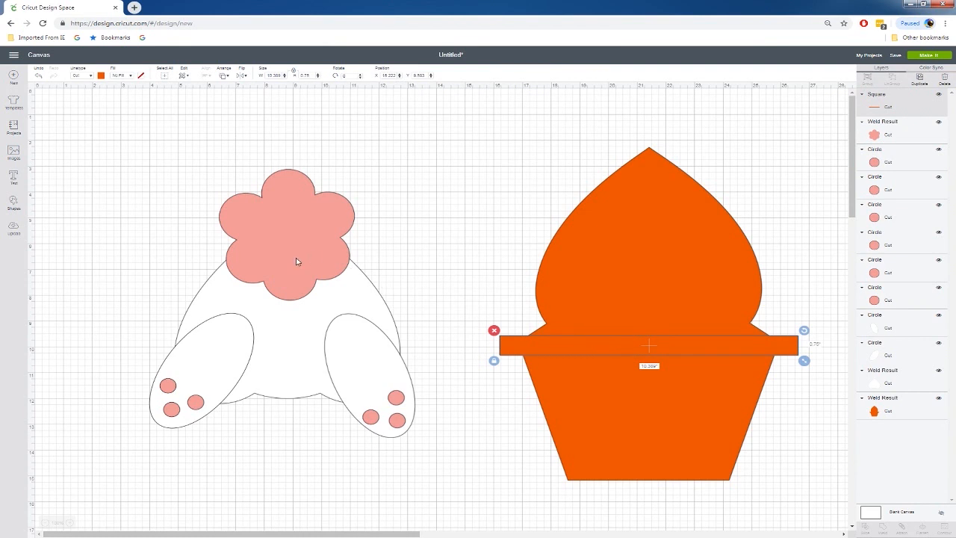
# - Bring all the bunny pieces to the front together and position them over the upper part of the orange backing
pyautogui.moveTo(108, 175); pyautogui.dragTo(417, 440)
pyautogui.moveTo(386, 382); pyautogui.dragTo(347, 345)
pyautogui.rightClick(342, 345)
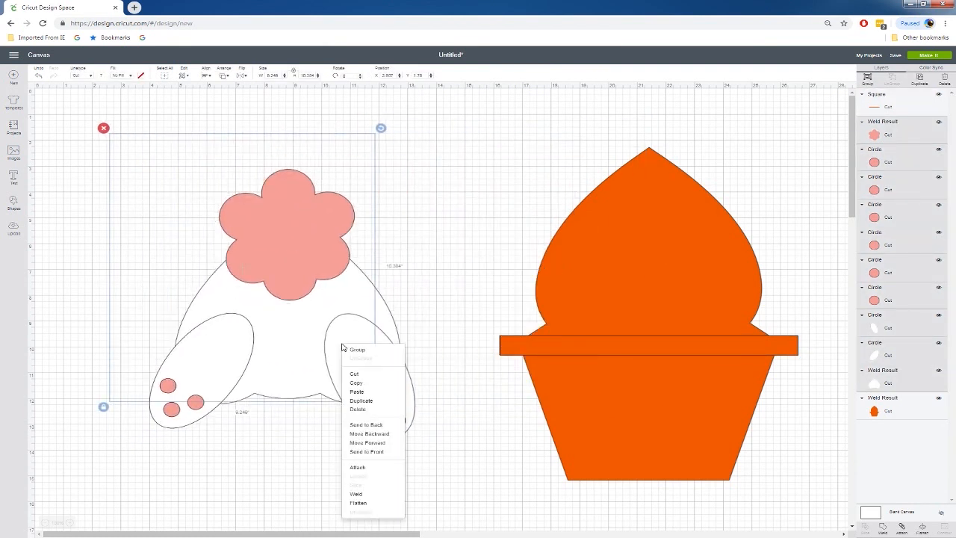
pyautogui.click(376, 452)
pyautogui.moveTo(305, 323); pyautogui.dragTo(707, 293)
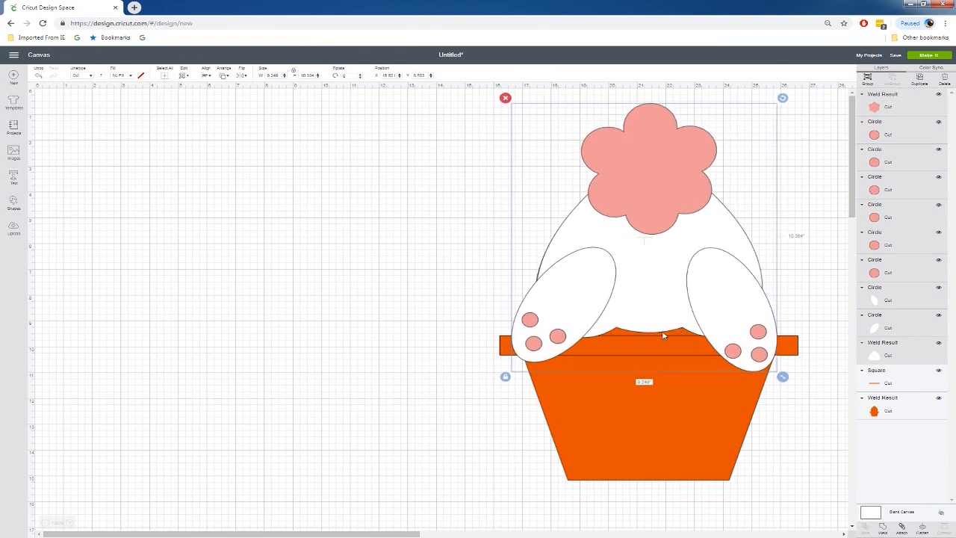
pyautogui.moveTo(648, 259); pyautogui.dragTo(650, 257)
pyautogui.click(480, 252)
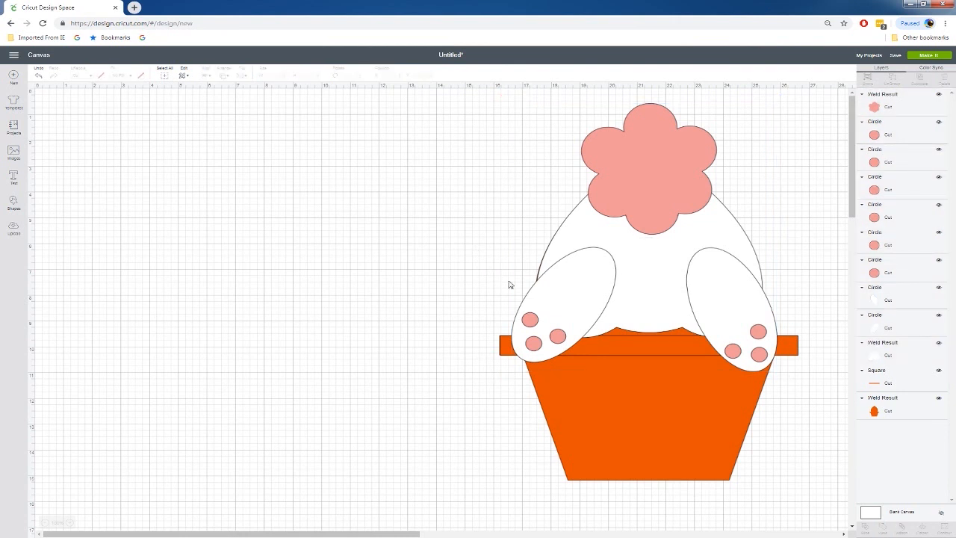
# - Nudge the white body on its own so its outline matches the orange backing behind it
pyautogui.click(554, 242)
pyautogui.press('Left')
pyautogui.moveTo(667, 256); pyautogui.dragTo(668, 255)
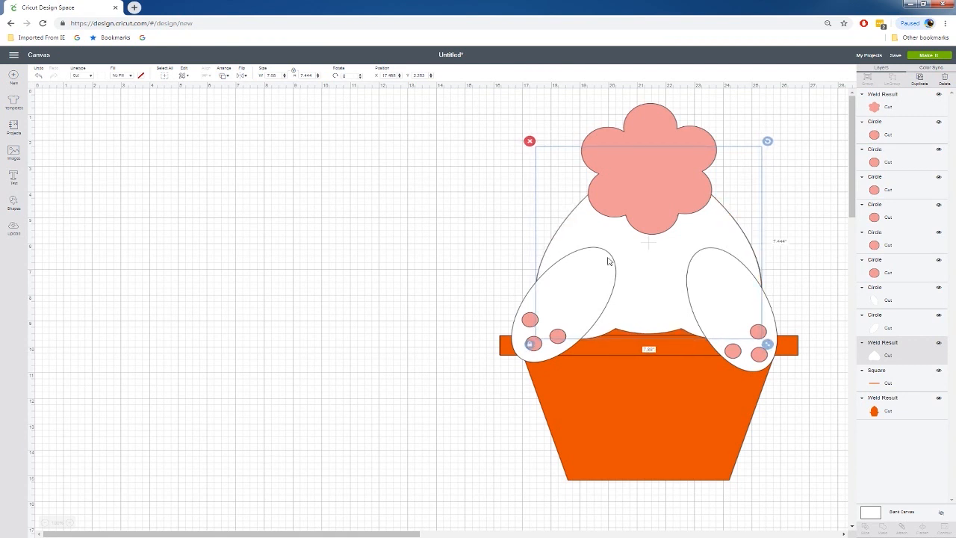
# - Add a diamond in the empty area and place a smaller, rotated copy against its lower-left side
pyautogui.click(17, 206)
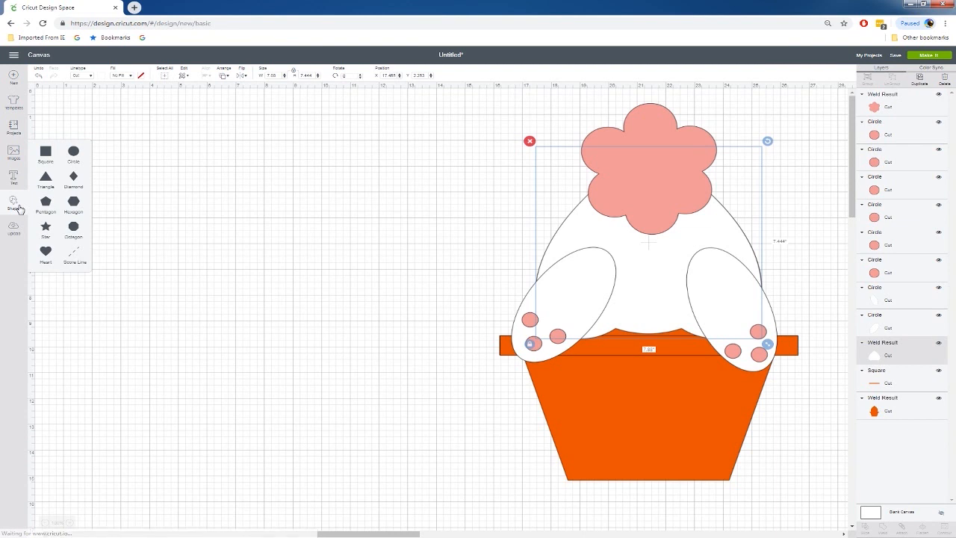
pyautogui.click(74, 178)
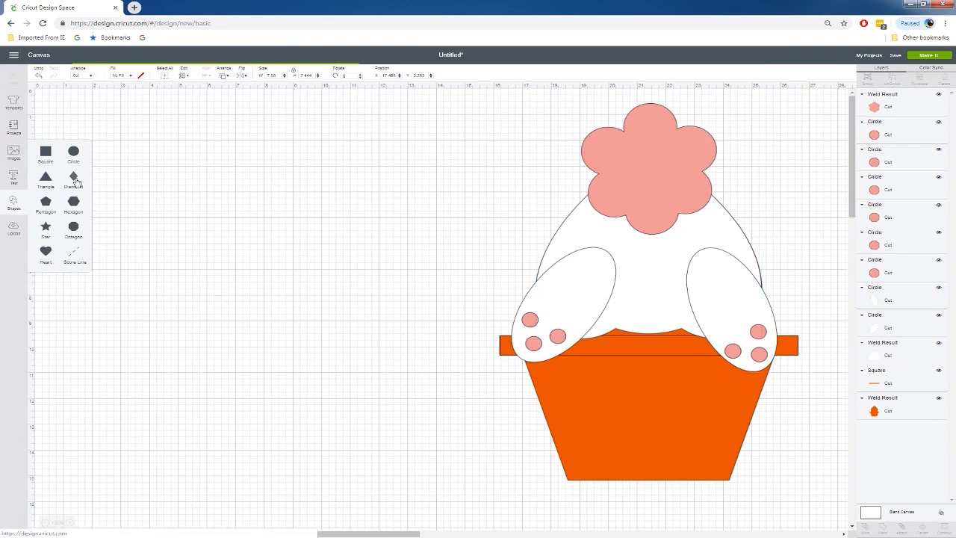
pyautogui.moveTo(118, 180); pyautogui.dragTo(225, 234)
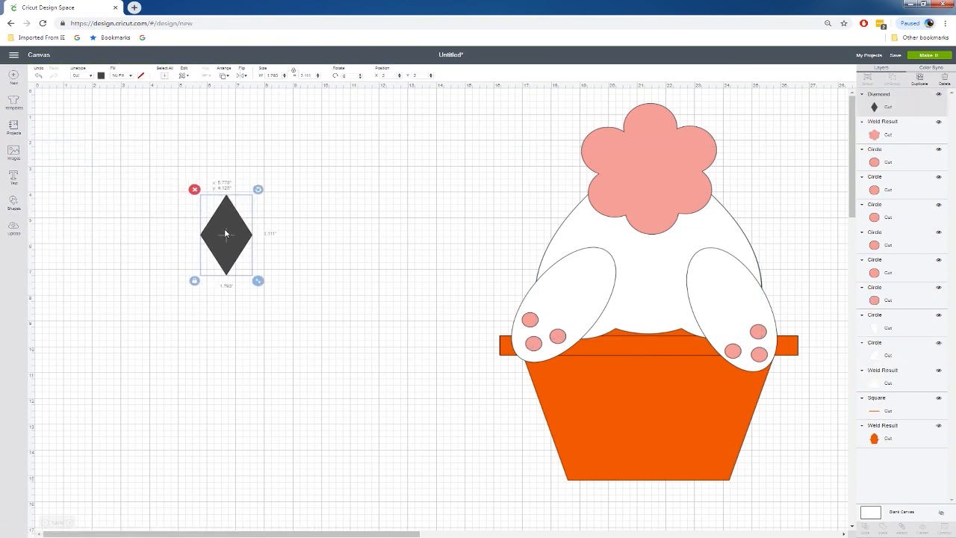
pyautogui.hotkey('ctrl', 'd')
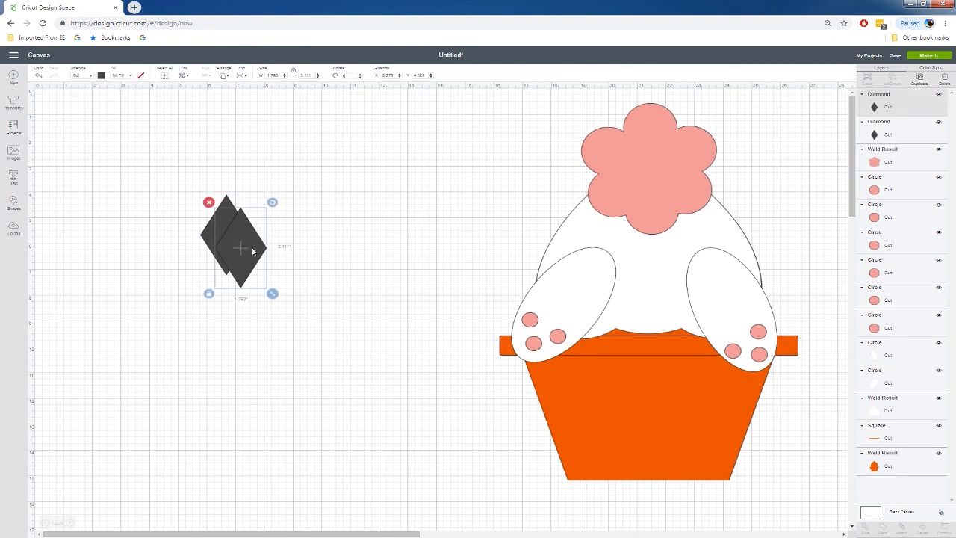
pyautogui.moveTo(273, 294); pyautogui.dragTo(258, 272)
pyautogui.moveTo(258, 201); pyautogui.dragTo(222, 197)
pyautogui.moveTo(222, 234); pyautogui.dragTo(193, 252)
# - Weld the two diamonds into one leaf shape and color it light green
pyautogui.moveTo(155, 193); pyautogui.dragTo(269, 284)
pyautogui.rightClick(243, 236)
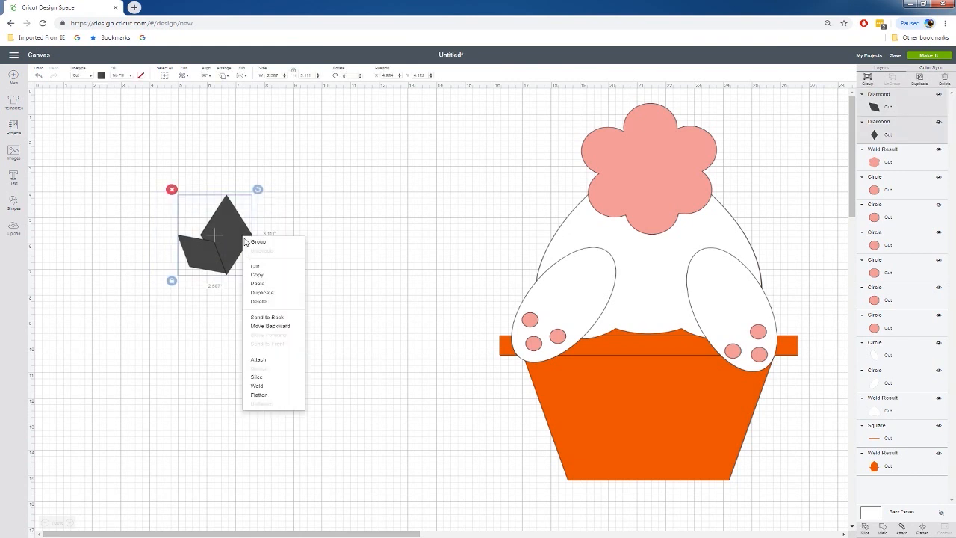
pyautogui.click(263, 388)
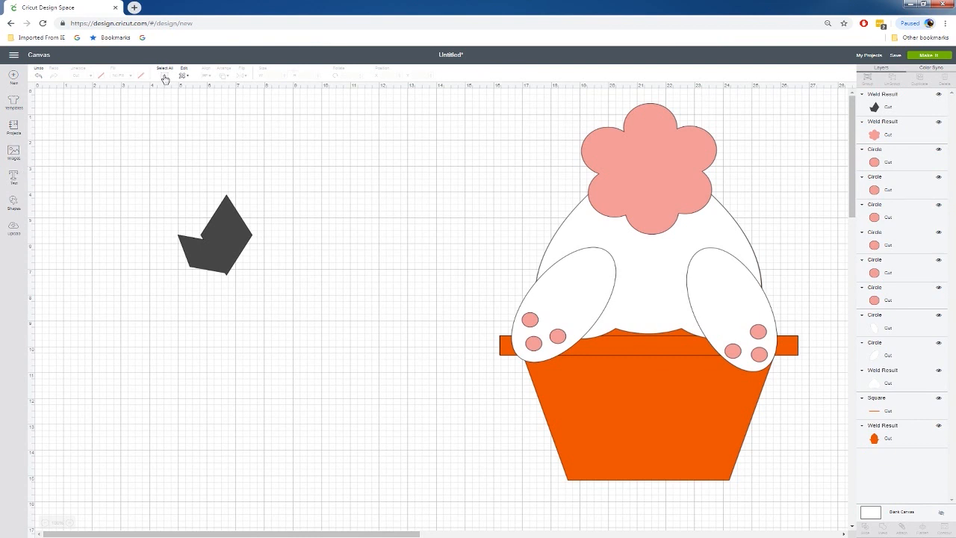
pyautogui.click(225, 230)
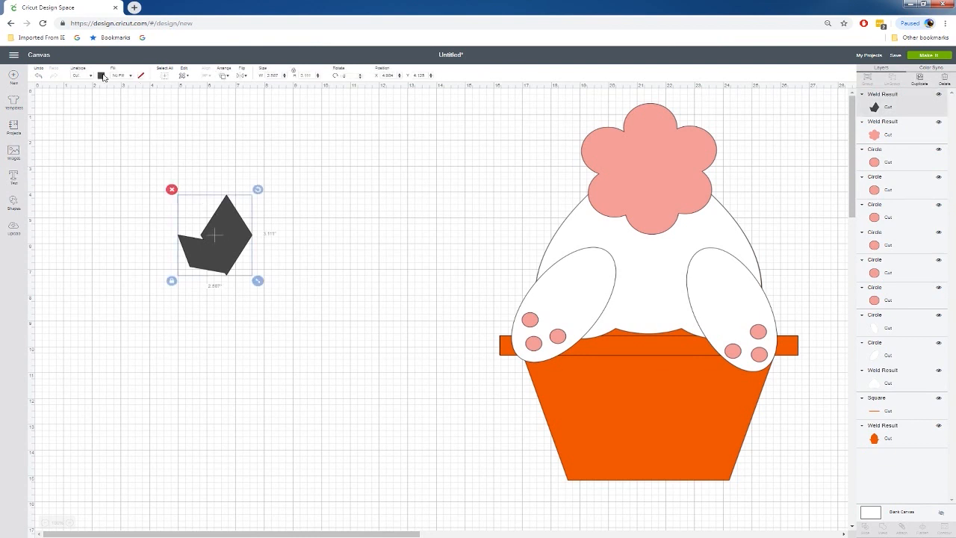
pyautogui.click(102, 75)
pyautogui.click(149, 116)
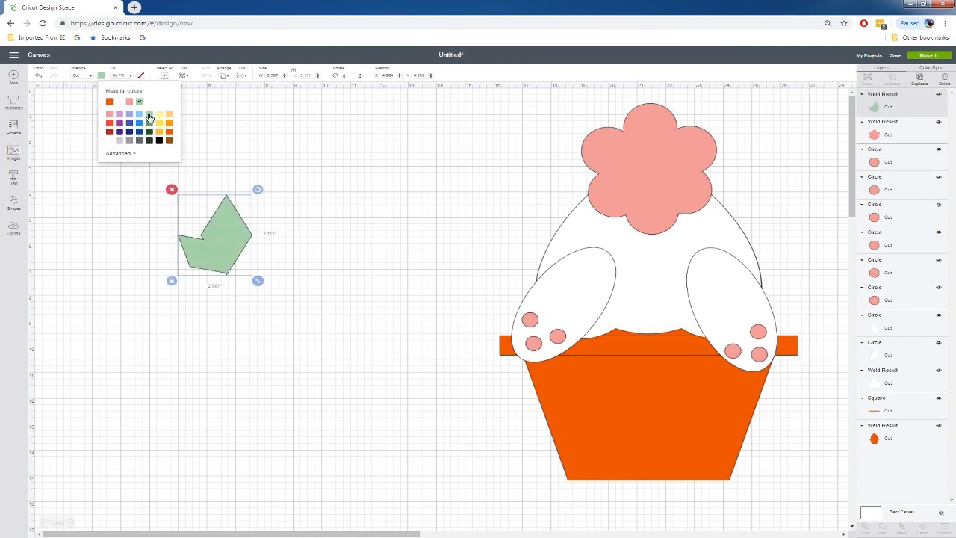
pyautogui.click(348, 216)
# - Place the green leaf beside the left foot above the rim and send it to the back
pyautogui.moveTo(242, 252); pyautogui.dragTo(535, 310)
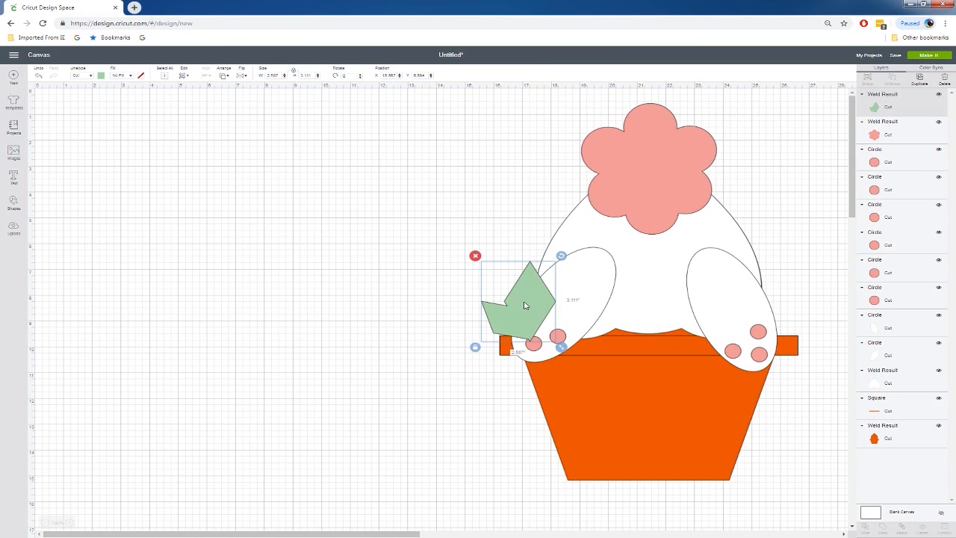
pyautogui.rightClick(533, 302)
pyautogui.click(581, 384)
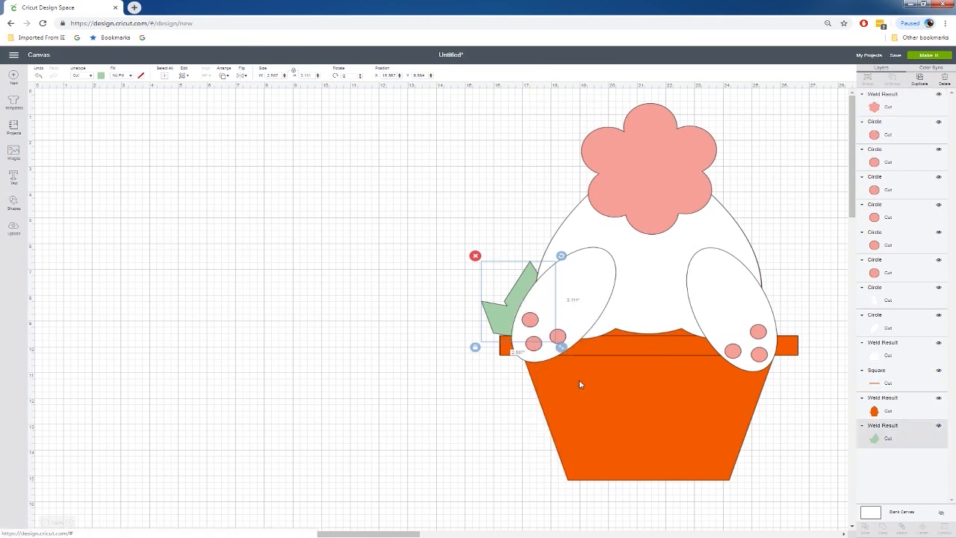
# - Place a horizontally flipped copy of the leaf beside the right foot, level with the first, and send it to the back
pyautogui.hotkey('ctrl', 'd')
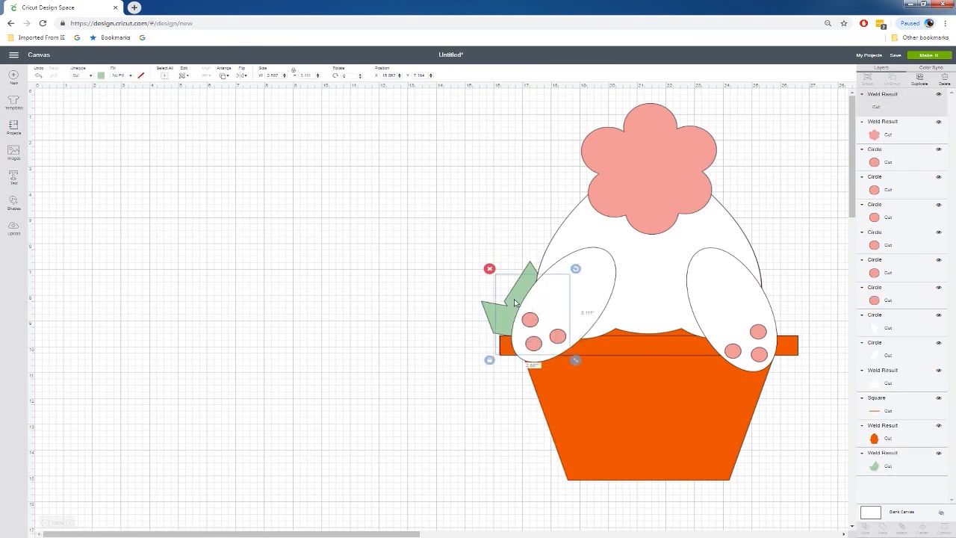
pyautogui.moveTo(513, 302); pyautogui.dragTo(774, 293)
pyautogui.rightClick(774, 294)
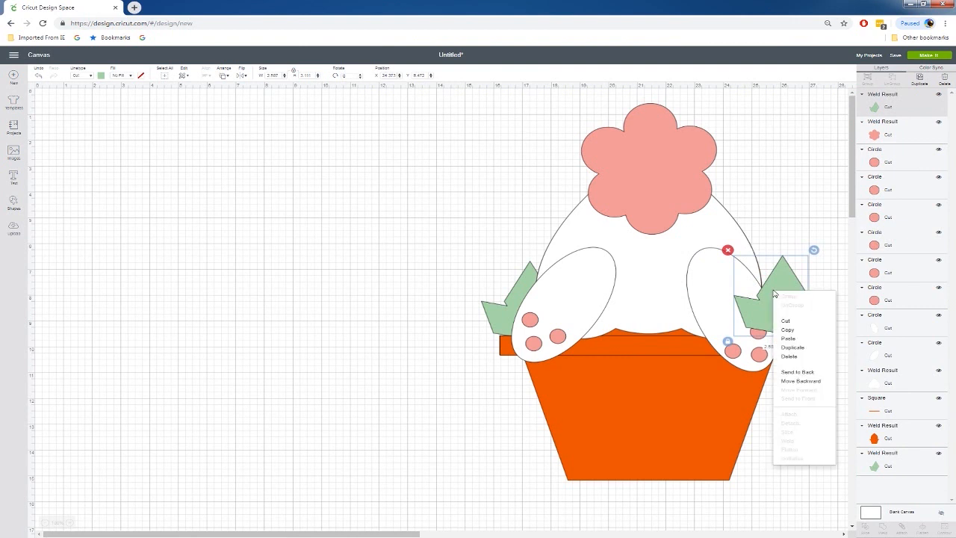
pyautogui.click(241, 76)
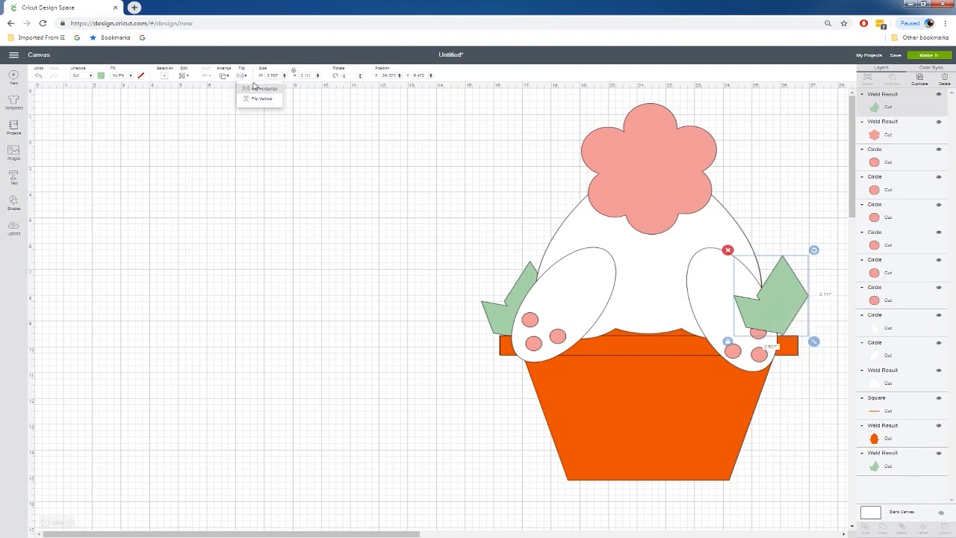
pyautogui.click(263, 88)
pyautogui.moveTo(773, 303); pyautogui.dragTo(773, 307)
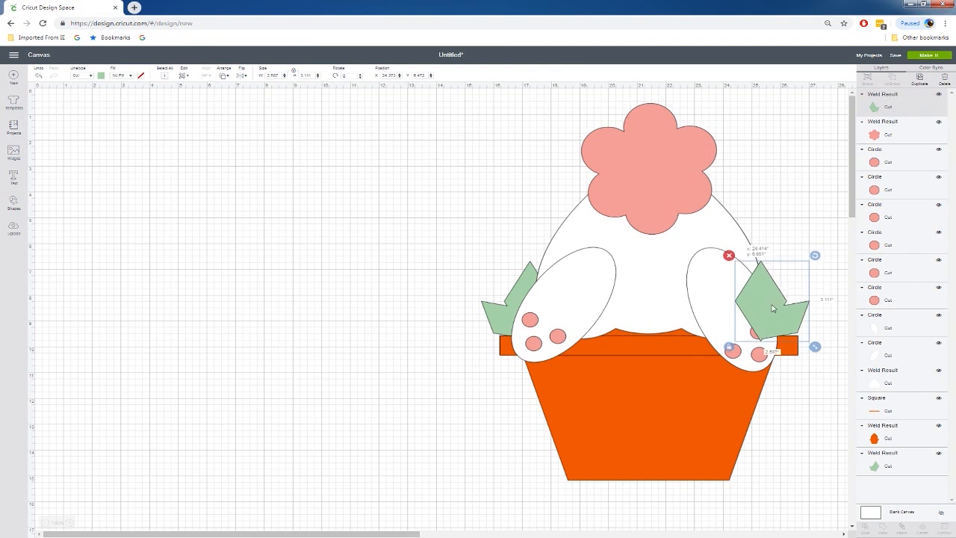
pyautogui.rightClick(773, 308)
pyautogui.click(813, 387)
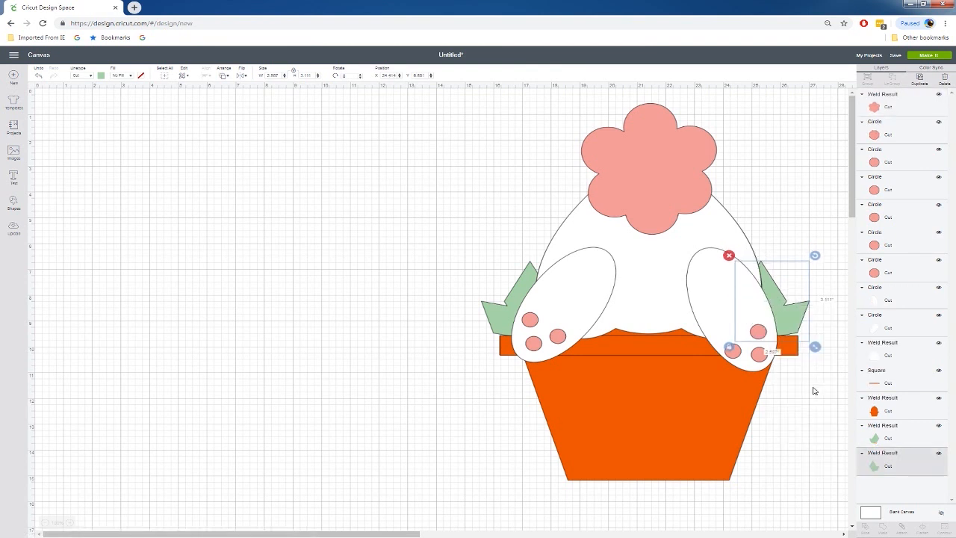
pyautogui.moveTo(792, 308); pyautogui.dragTo(792, 309)
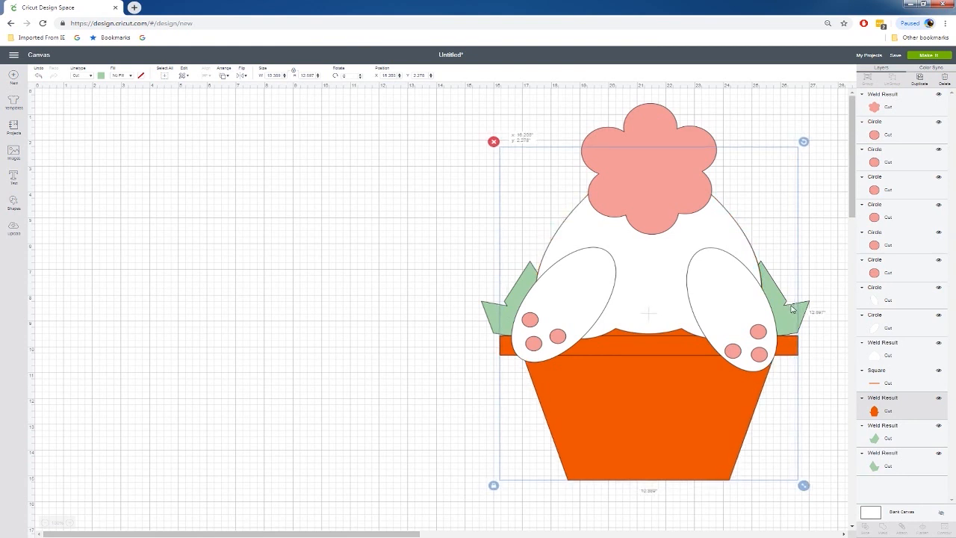
pyautogui.click(807, 308)
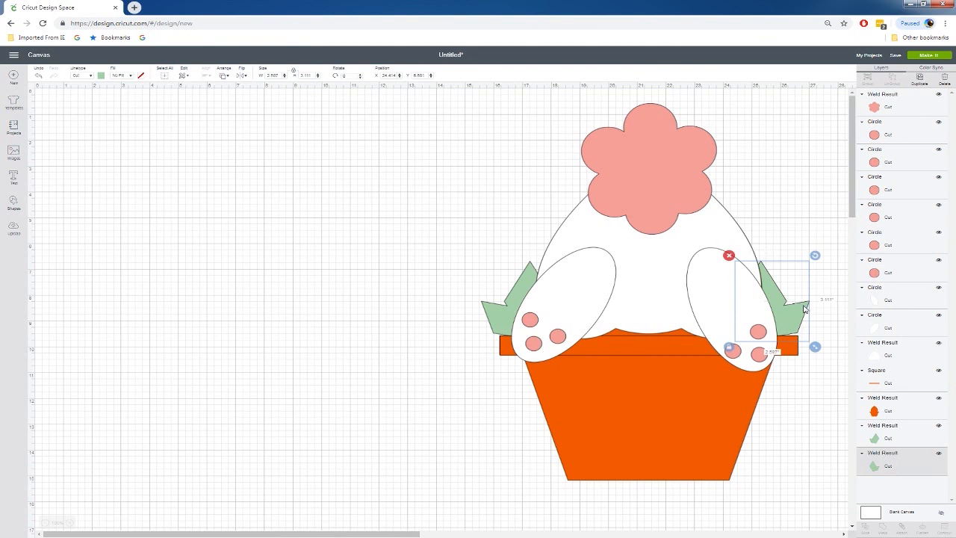
pyautogui.keyDown('shift'); pyautogui.click(516, 299); pyautogui.keyUp('shift')
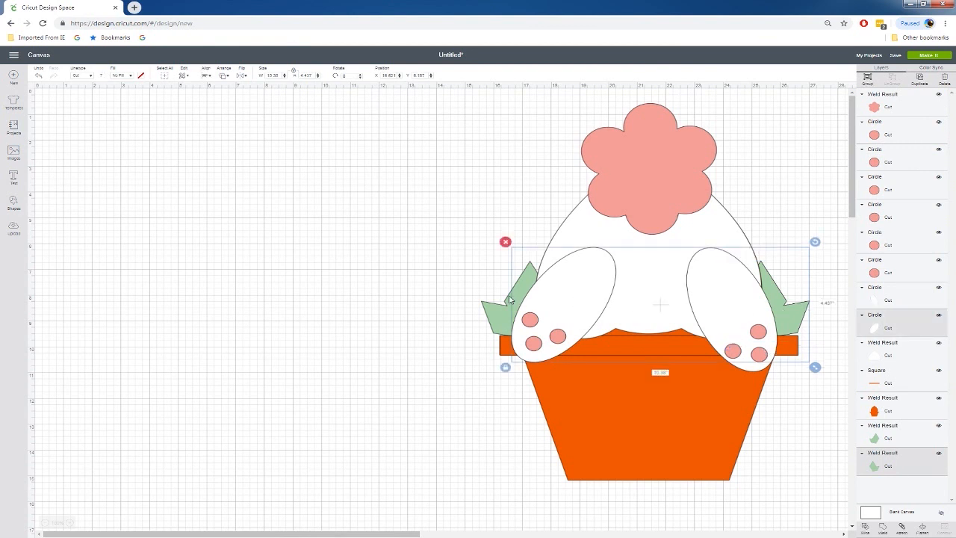
pyautogui.click(450, 237)
pyautogui.click(800, 319)
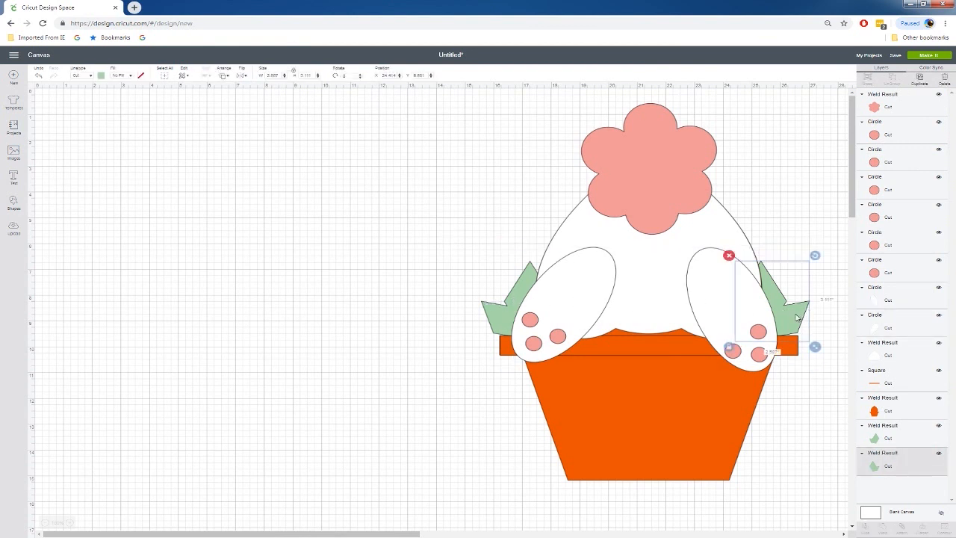
pyautogui.click(479, 310)
pyautogui.click(490, 311)
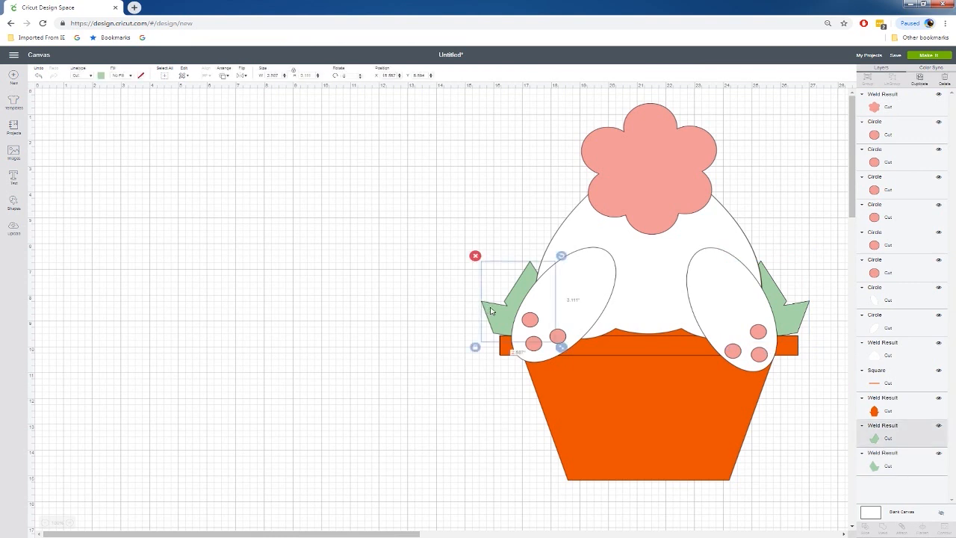
pyautogui.keyDown('shift'); pyautogui.click(791, 312); pyautogui.keyUp('shift')
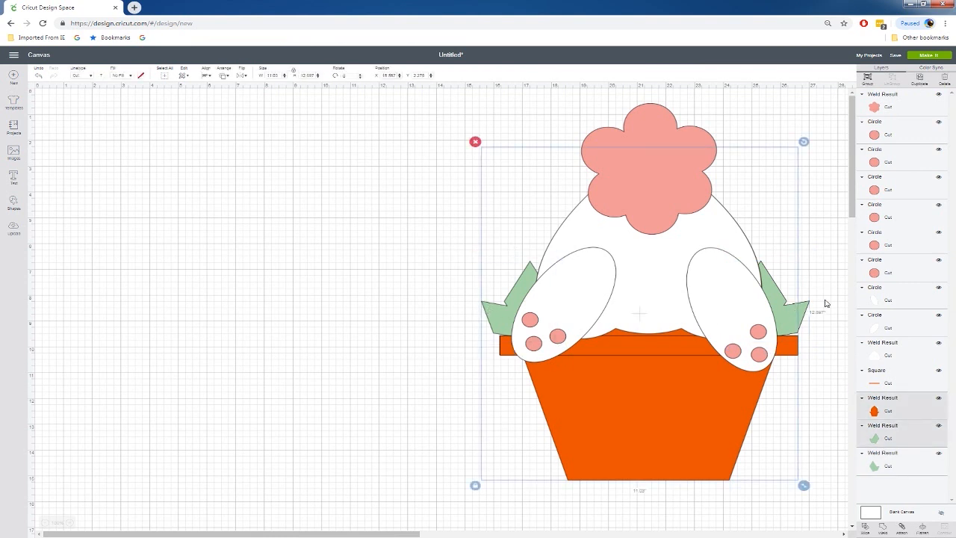
pyautogui.click(821, 299)
# - Copy both green leaves together and place the copies in the empty area beside the flower pot design
pyautogui.click(804, 310)
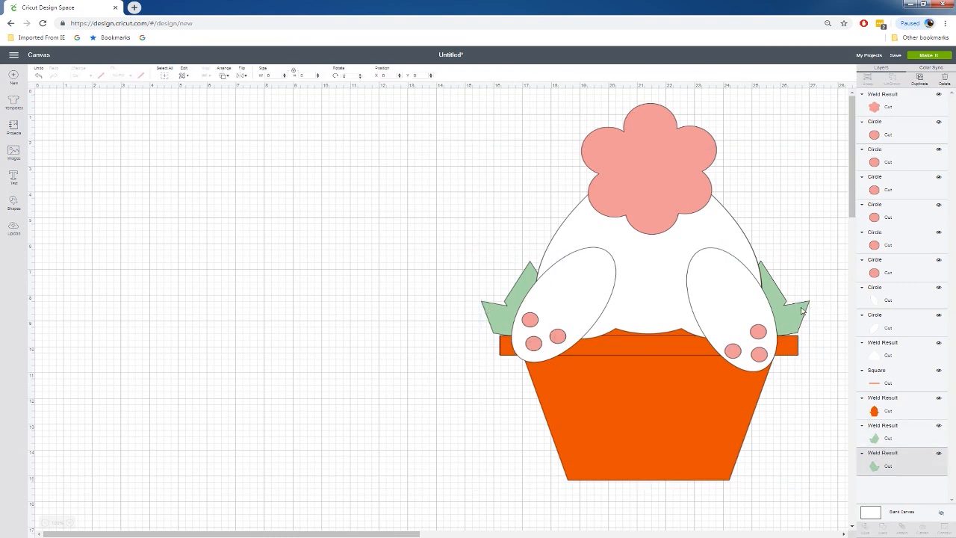
pyautogui.keyDown('shift'); pyautogui.click(489, 311); pyautogui.keyUp('shift')
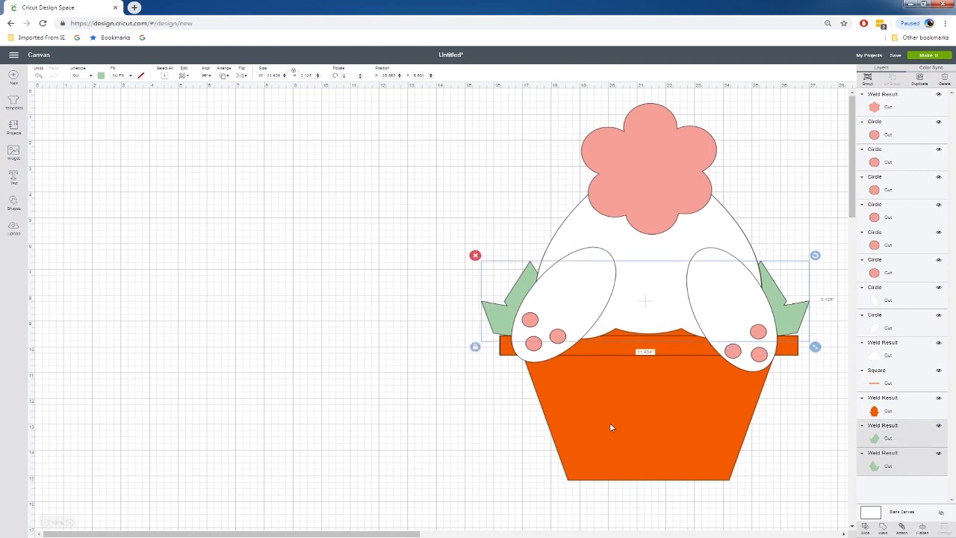
pyautogui.hotkey('ctrl', 'v')
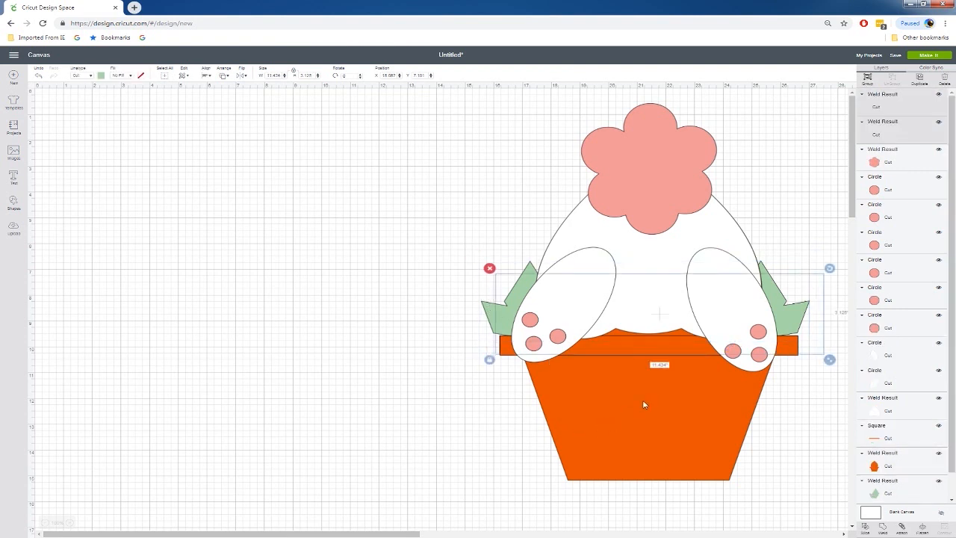
pyautogui.moveTo(791, 302); pyautogui.dragTo(370, 178)
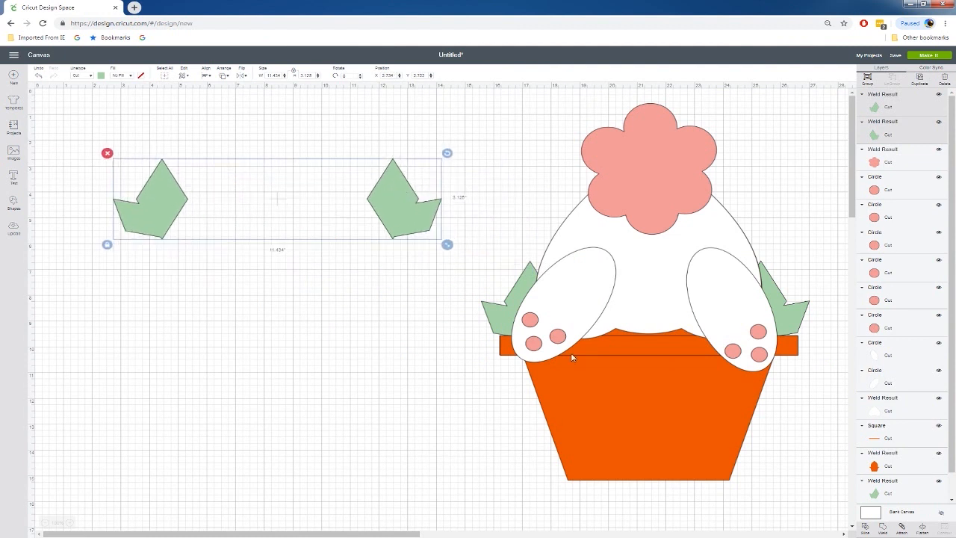
# - Weld the two original leaves and the orange pot base into a single backing shape
pyautogui.click(486, 306)
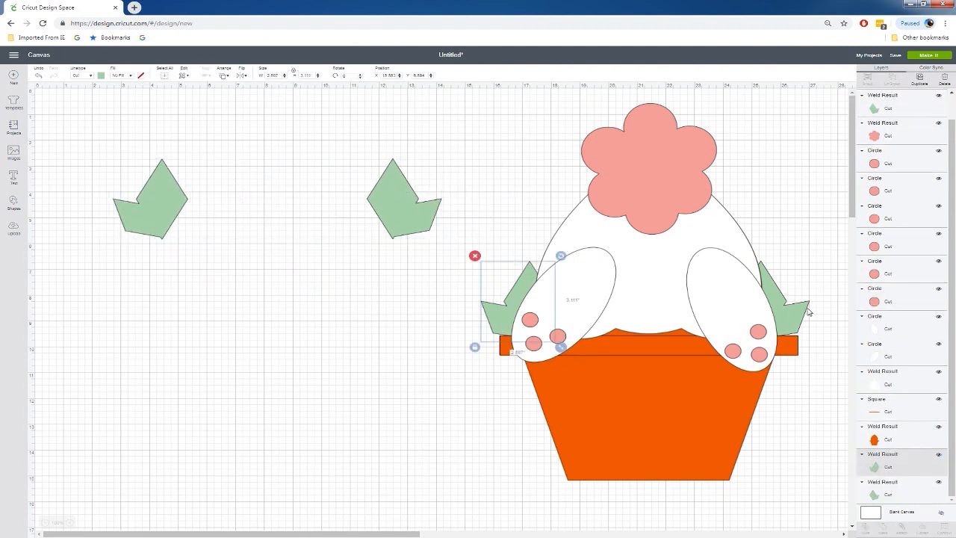
pyautogui.keyDown('shift'); pyautogui.click(807, 309); pyautogui.keyUp('shift')
pyautogui.keyDown('shift'); pyautogui.click(679, 421); pyautogui.keyUp('shift')
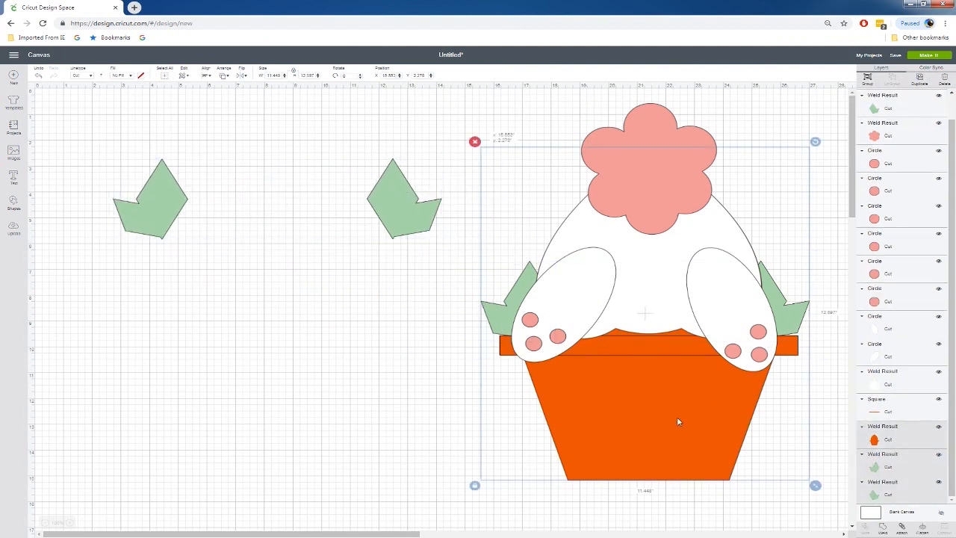
pyautogui.rightClick(679, 422)
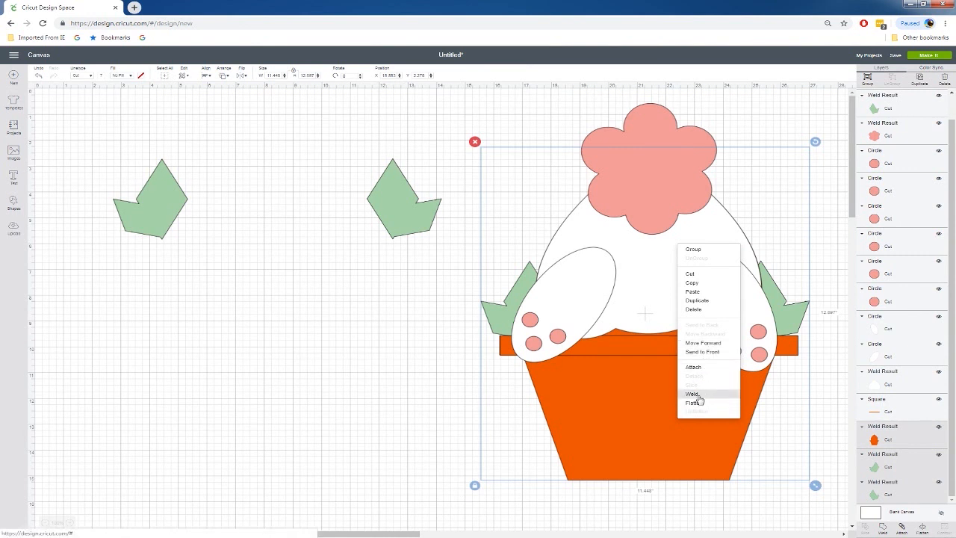
pyautogui.click(696, 397)
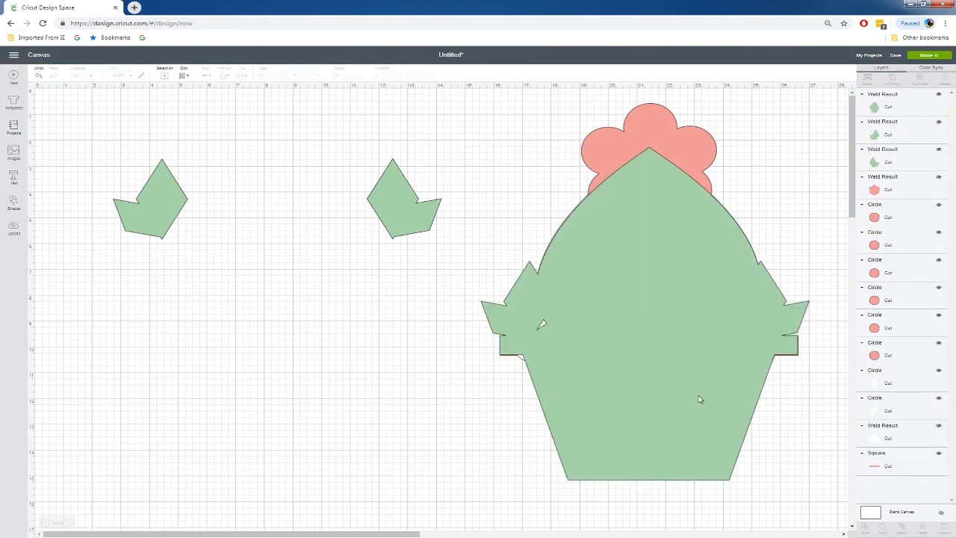
# - Send the welded backing shape to the back and color it orange
pyautogui.rightClick(672, 353)
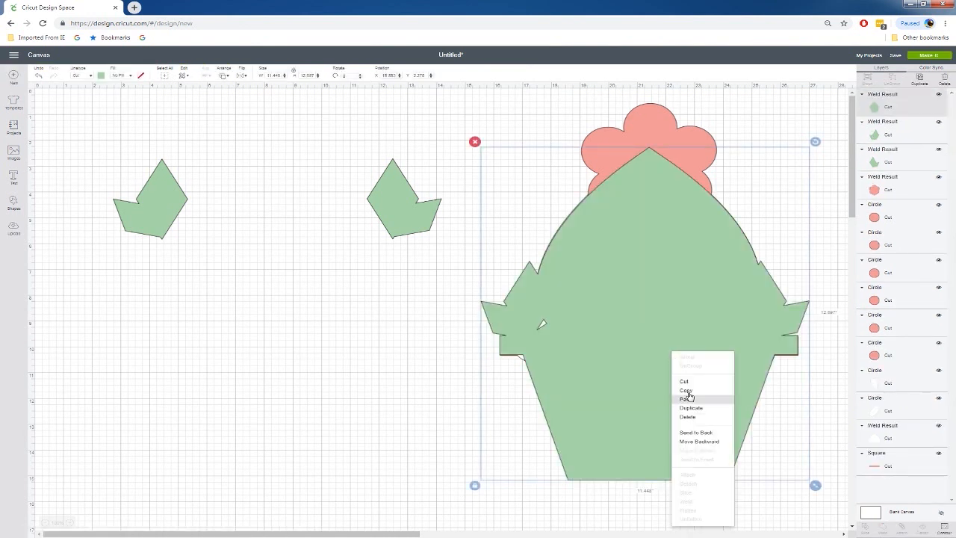
pyautogui.click(710, 434)
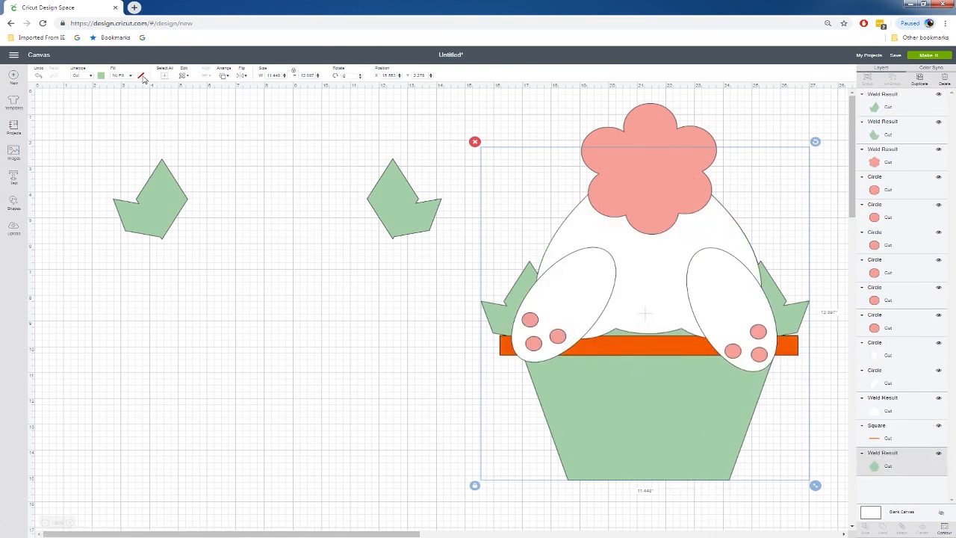
pyautogui.click(103, 76)
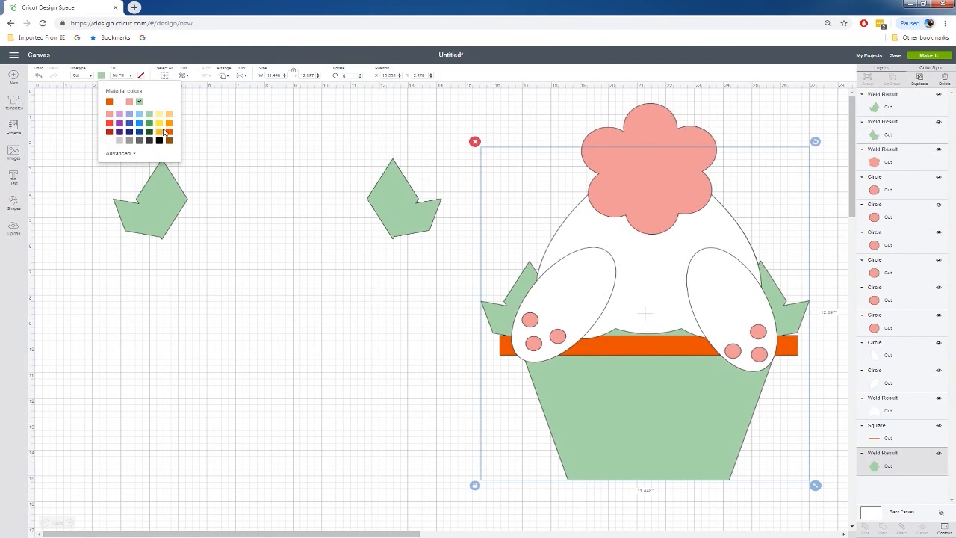
pyautogui.click(169, 132)
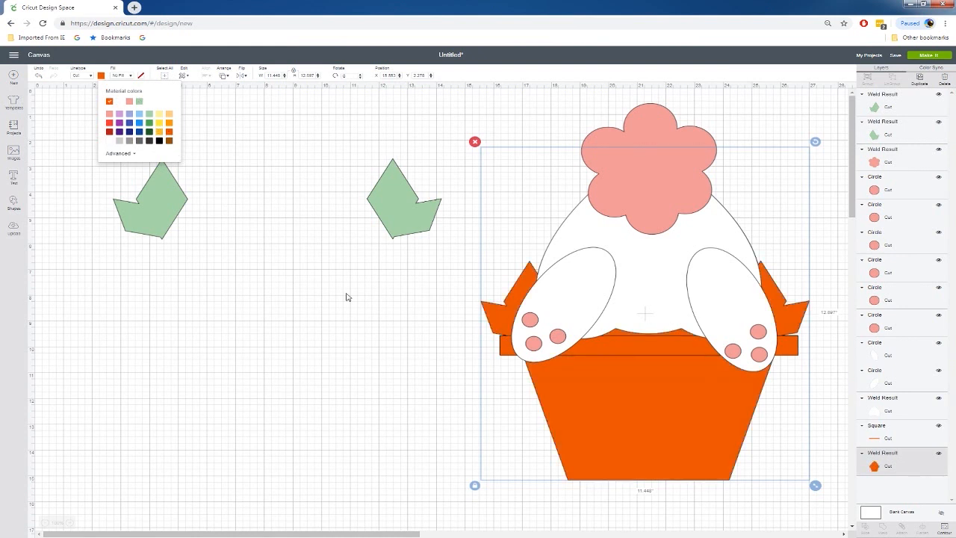
# - Place the two green leaf copies over the matching orange leaf outlines beside the feet and send both to the back
pyautogui.moveTo(409, 210); pyautogui.dragTo(779, 311)
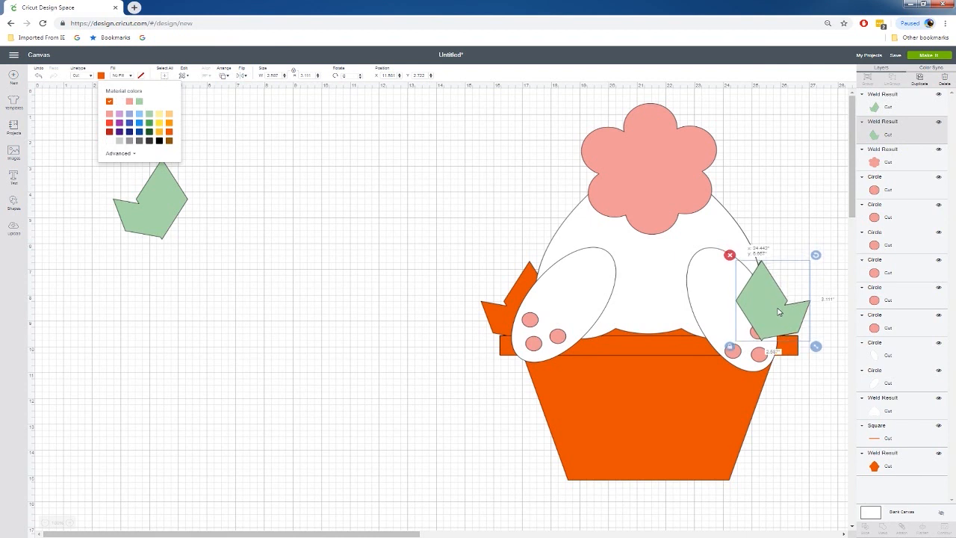
pyautogui.moveTo(160, 221); pyautogui.dragTo(532, 321)
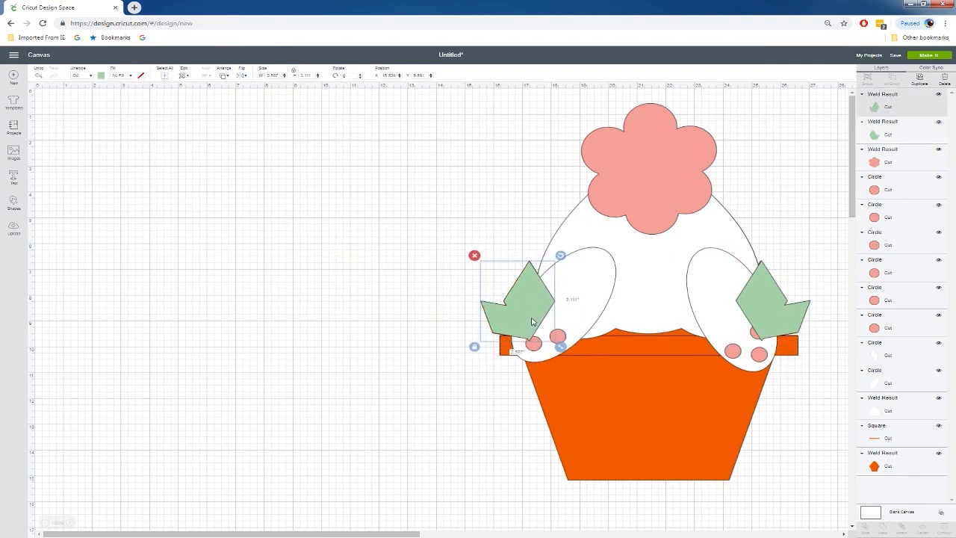
pyautogui.rightClick(532, 321)
pyautogui.keyDown('shift'); pyautogui.click(777, 308); pyautogui.keyUp('shift')
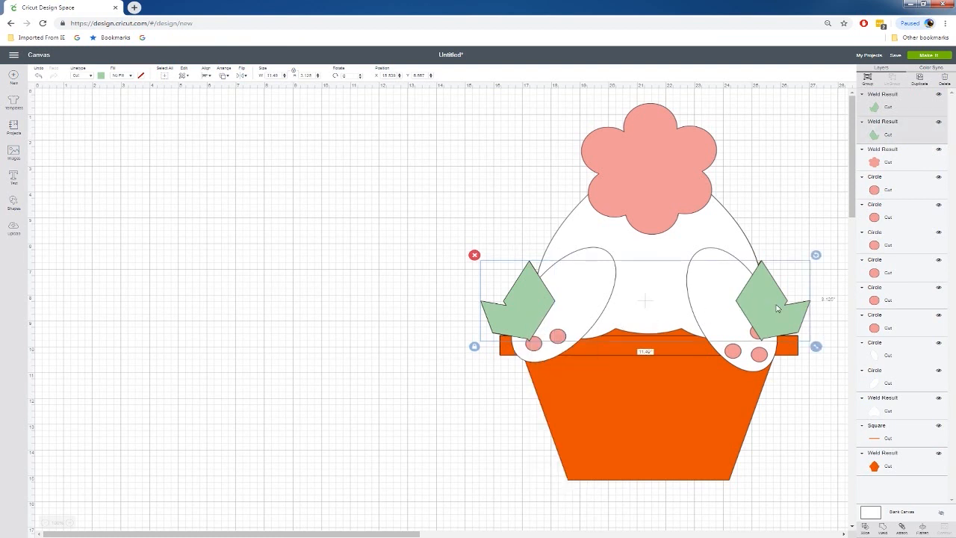
pyautogui.rightClick(777, 306)
pyautogui.click(817, 396)
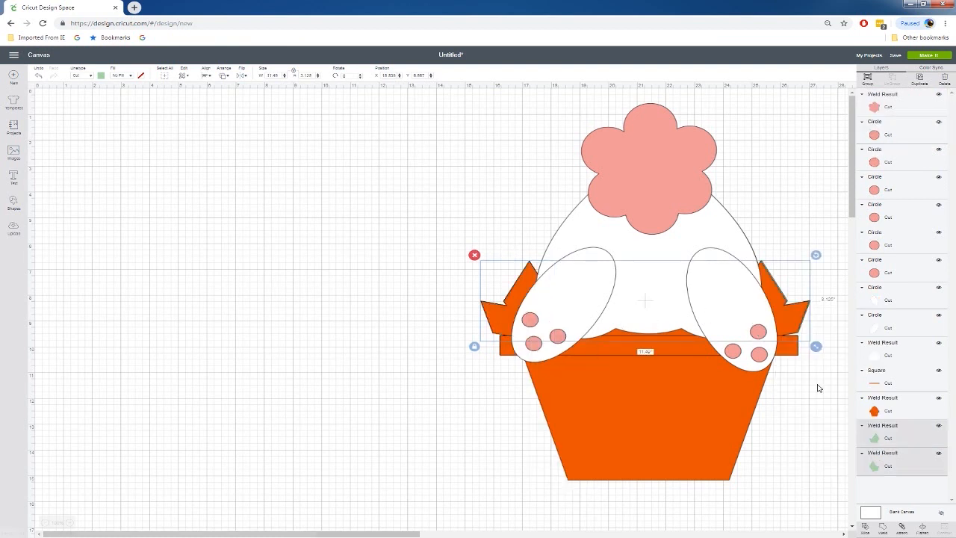
# - Send the orange backing shape to the back, behind the two green leaves
pyautogui.rightClick(705, 399)
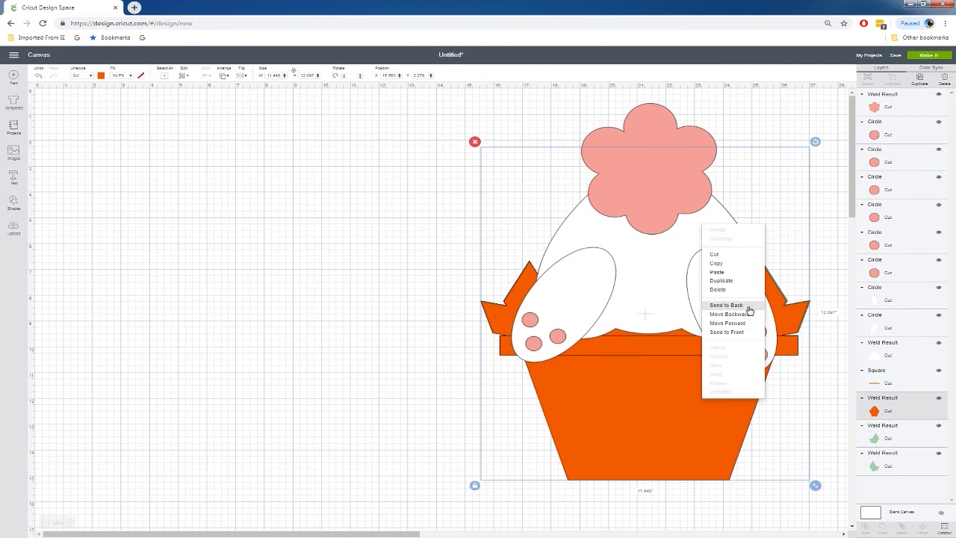
pyautogui.click(726, 305)
pyautogui.click(253, 461)
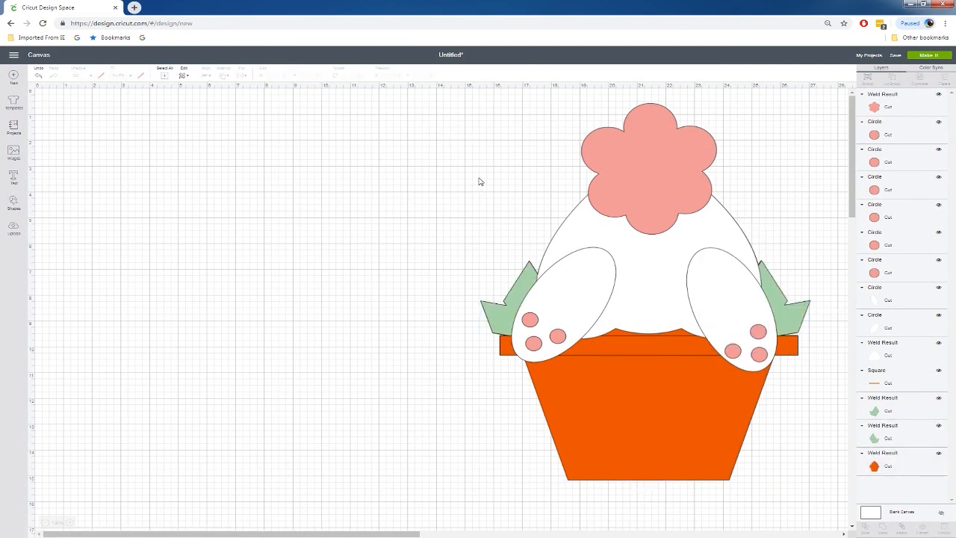
# - Scale the whole design down to about 7.28 by 9.24 inches and move it to the lower middle of the canvas
pyautogui.hotkey('ctrl', 'a')
pyautogui.moveTo(624, 343); pyautogui.dragTo(402, 360)
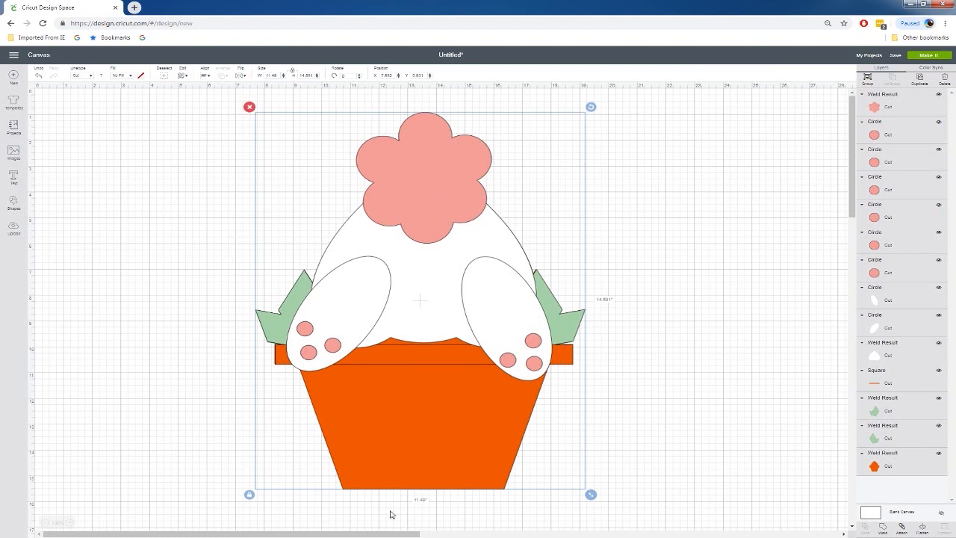
pyautogui.moveTo(591, 494); pyautogui.dragTo(371, 224)
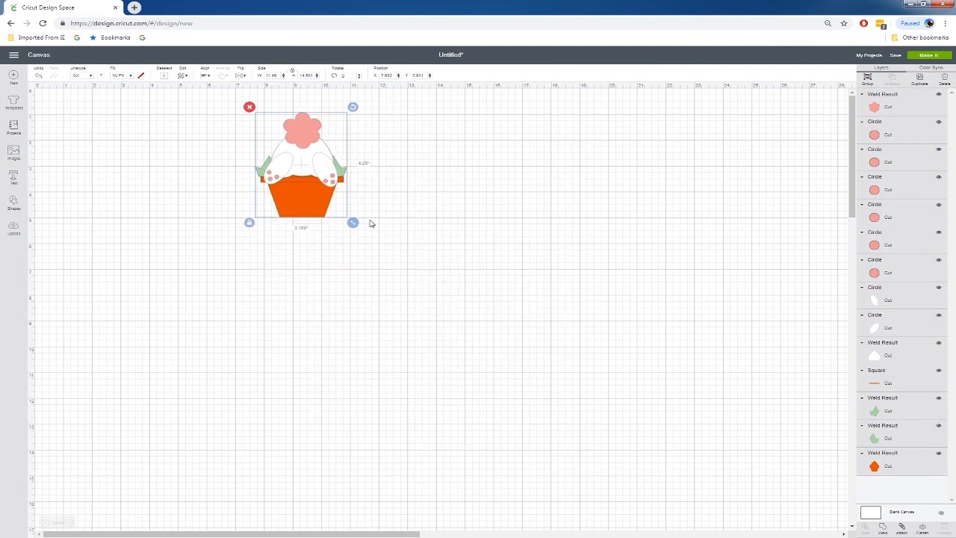
pyautogui.moveTo(371, 223); pyautogui.dragTo(436, 370)
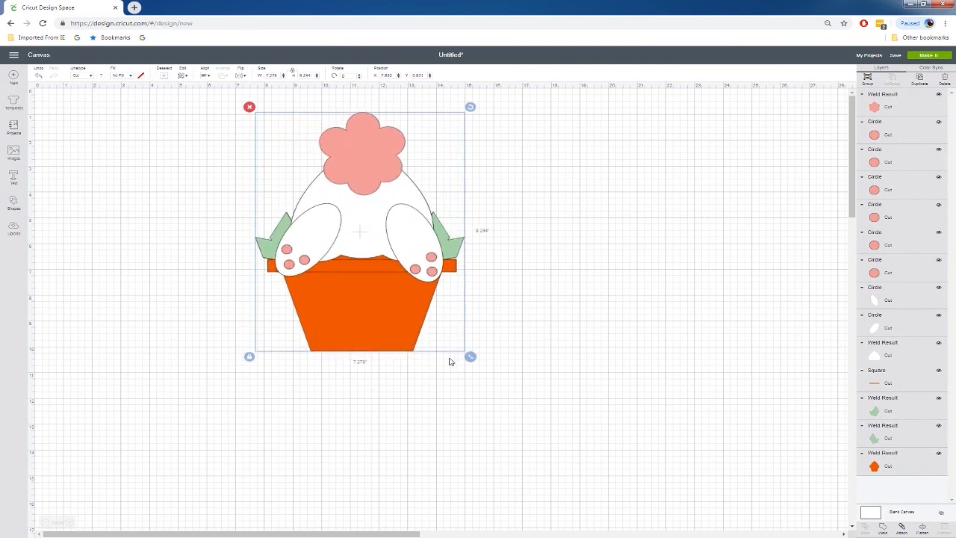
pyautogui.moveTo(370, 328); pyautogui.dragTo(416, 450)
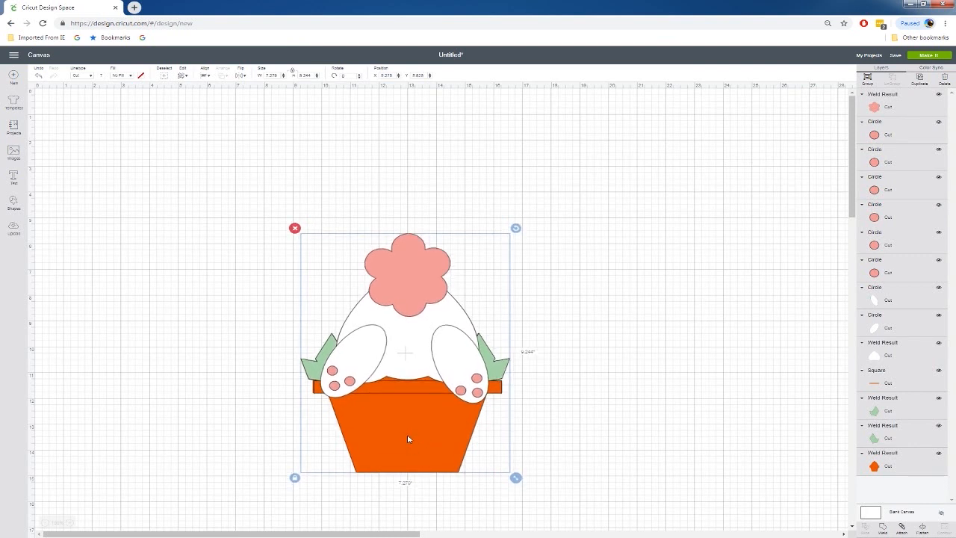